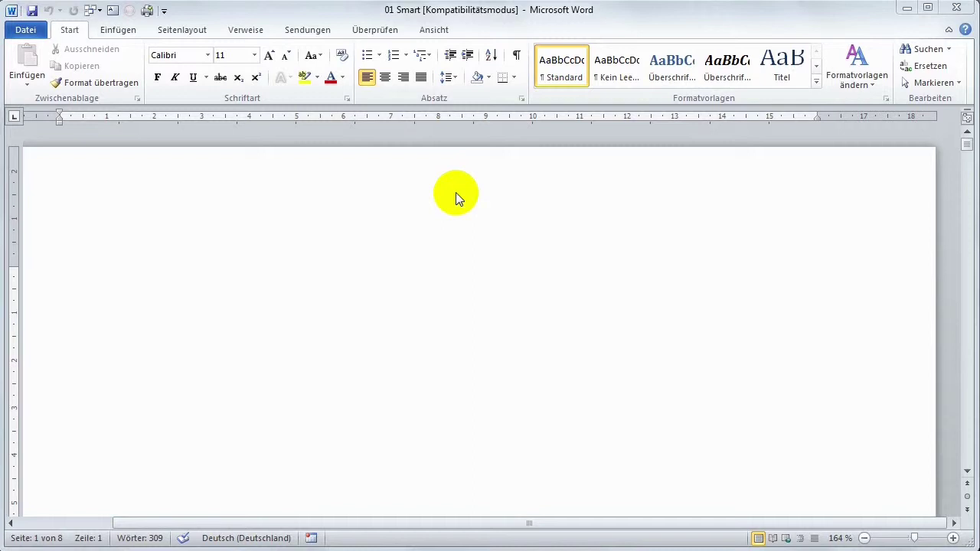
Step: Insert an Organigramm SmartArt chart with one top box and three boxes beneath it
{"action": "left_click", "coordinate": [118, 32]}
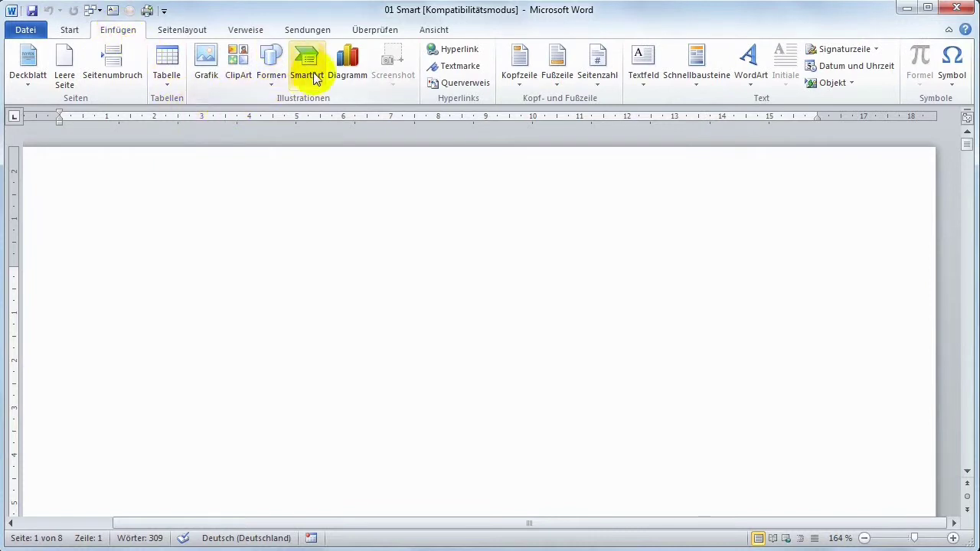
{"action": "left_click", "coordinate": [316, 80]}
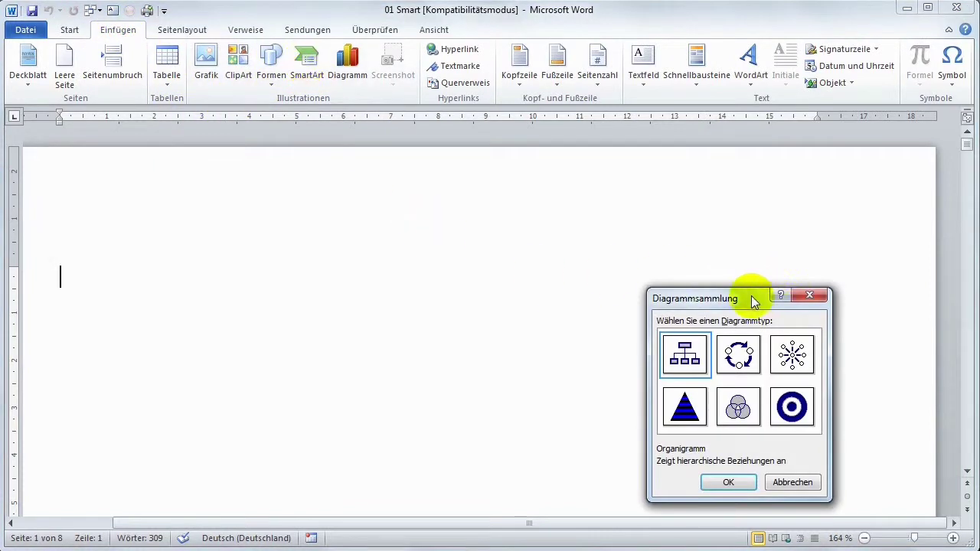
{"action": "left_click_drag", "start_coordinate": [754, 301], "coordinate": [387, 231]}
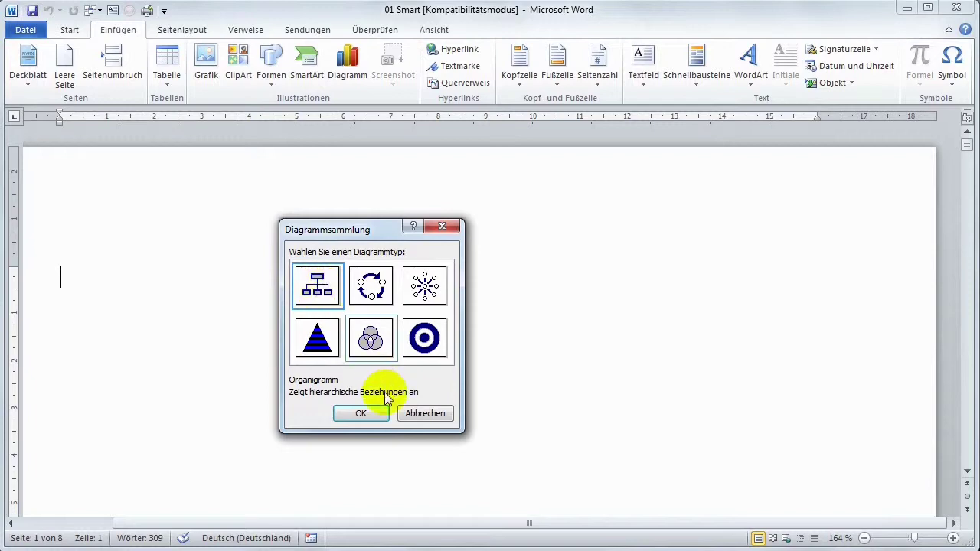
{"action": "left_click", "coordinate": [364, 413]}
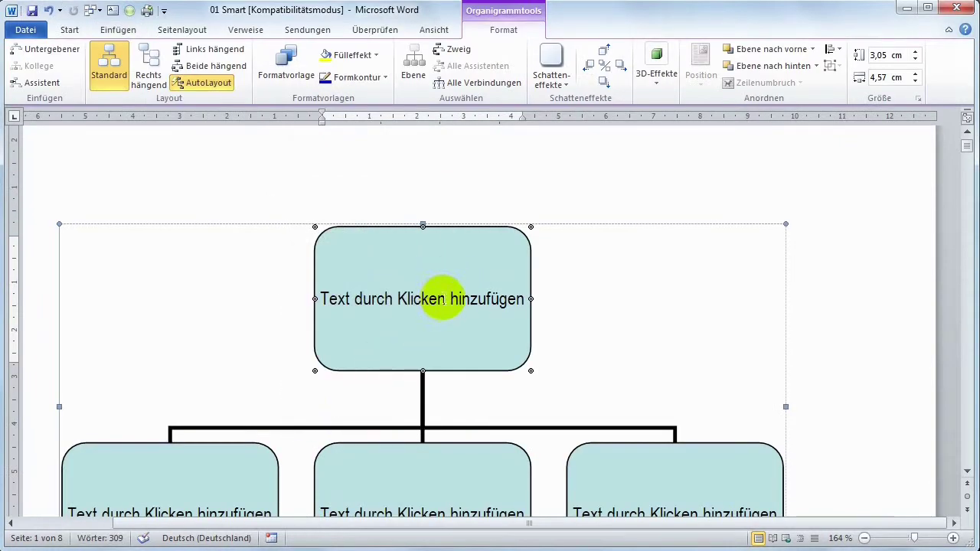
{"action": "scroll", "coordinate": [490, 329], "scroll_direction": "down", "scroll_amount": 3}
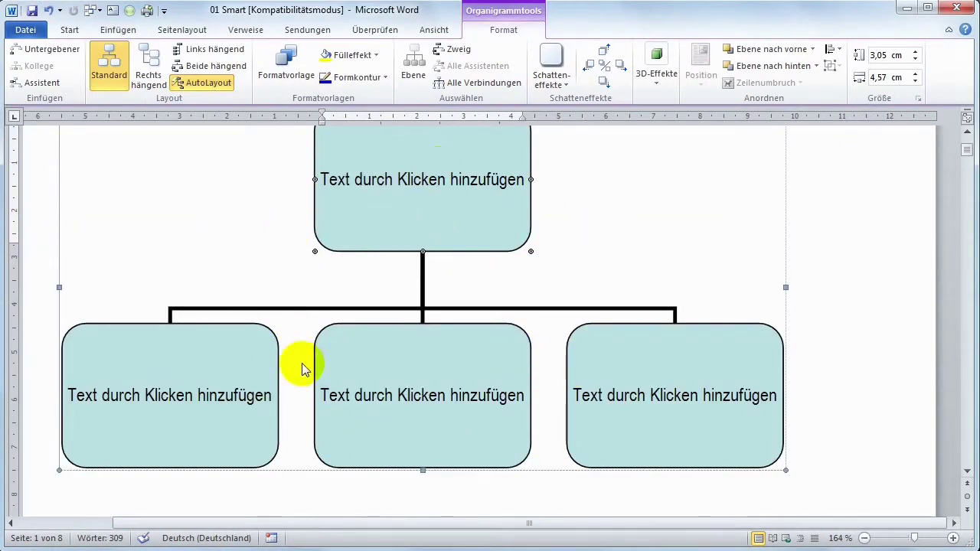
{"action": "scroll", "coordinate": [492, 331], "scroll_direction": "up", "scroll_amount": 2}
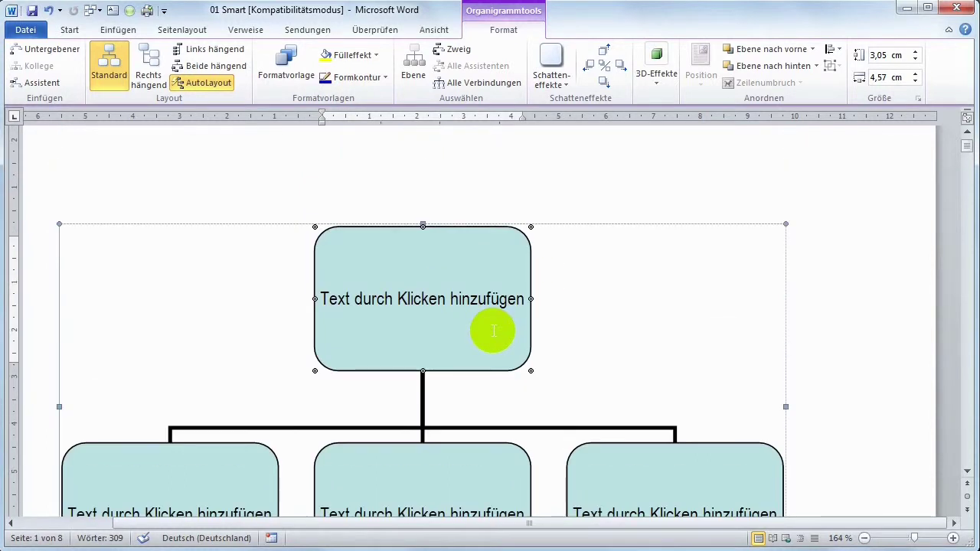
{"action": "scroll", "coordinate": [414, 306], "scroll_direction": "down", "scroll_amount": 1}
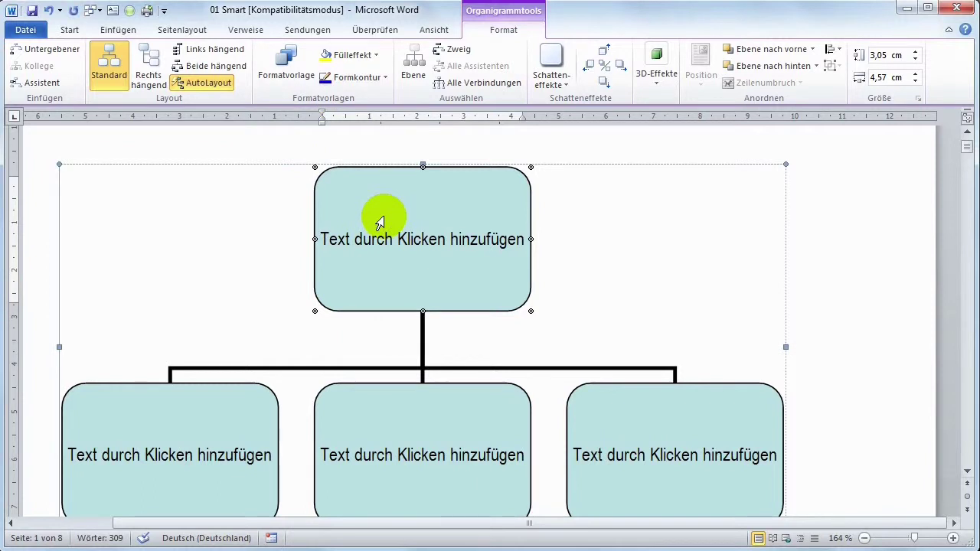
Step: Undo the organisation chart and convert the document out of compatibility mode
{"action": "key", "text": "ctrl+z"}
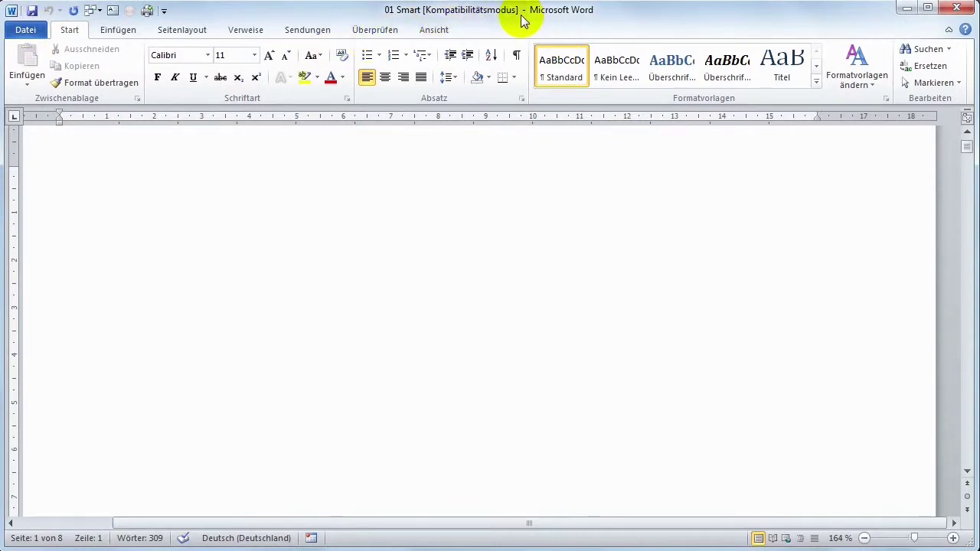
{"action": "left_click", "coordinate": [23, 33]}
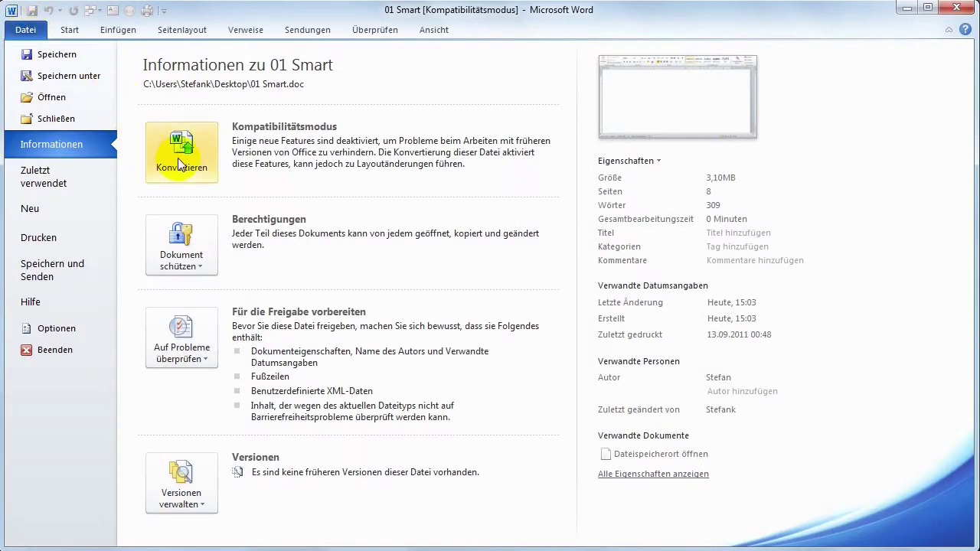
{"action": "left_click", "coordinate": [177, 158]}
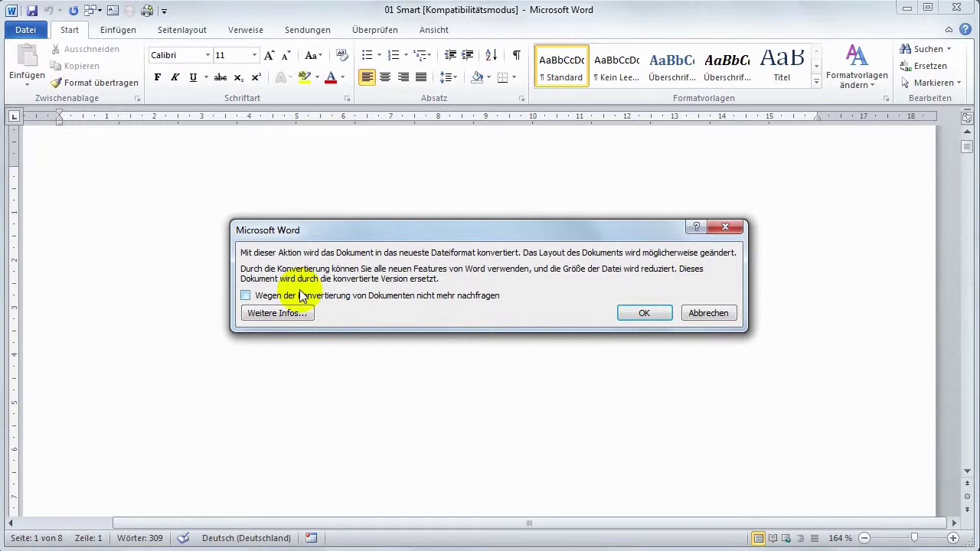
{"action": "left_click", "coordinate": [647, 313]}
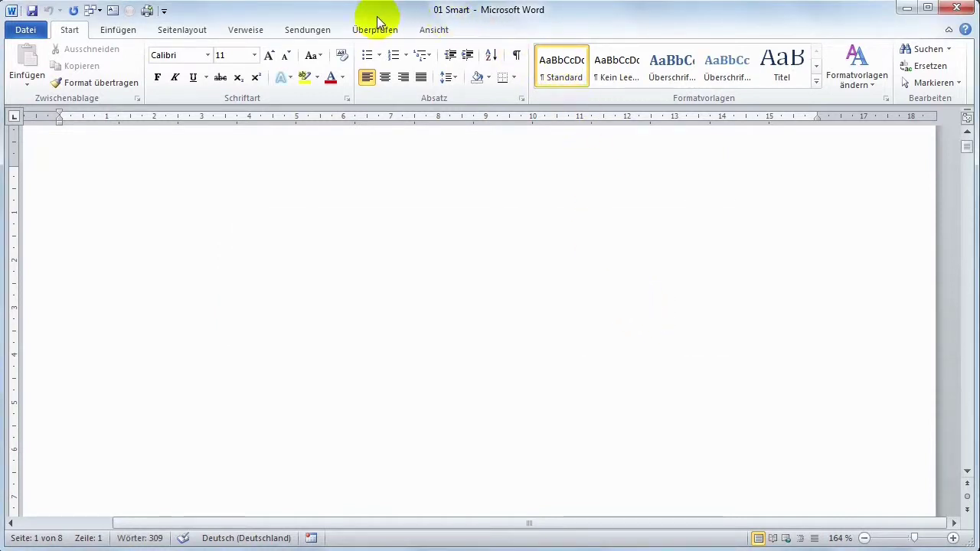
Step: Check the file information to confirm the conversion, then return to the page
{"action": "left_click", "coordinate": [23, 31]}
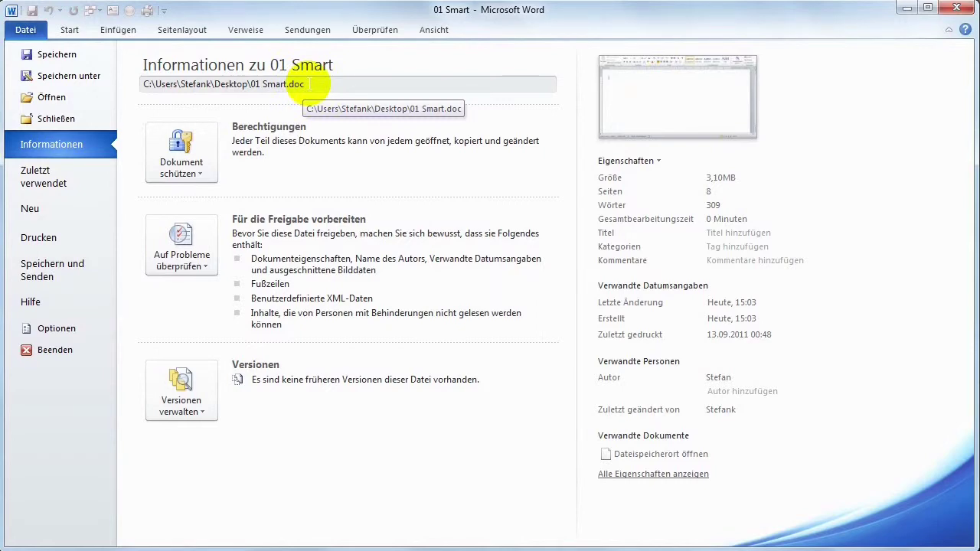
{"action": "left_click", "coordinate": [74, 30]}
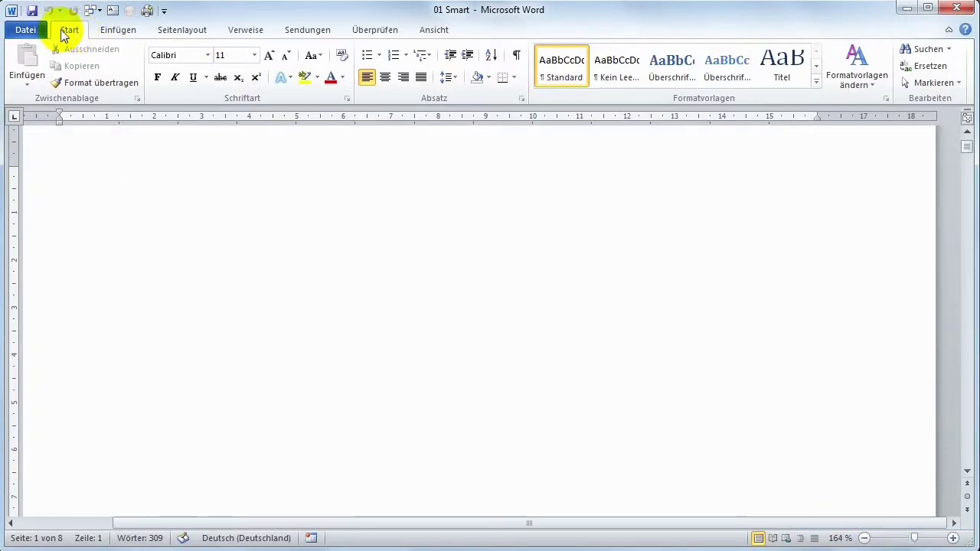
{"action": "left_click", "coordinate": [30, 29]}
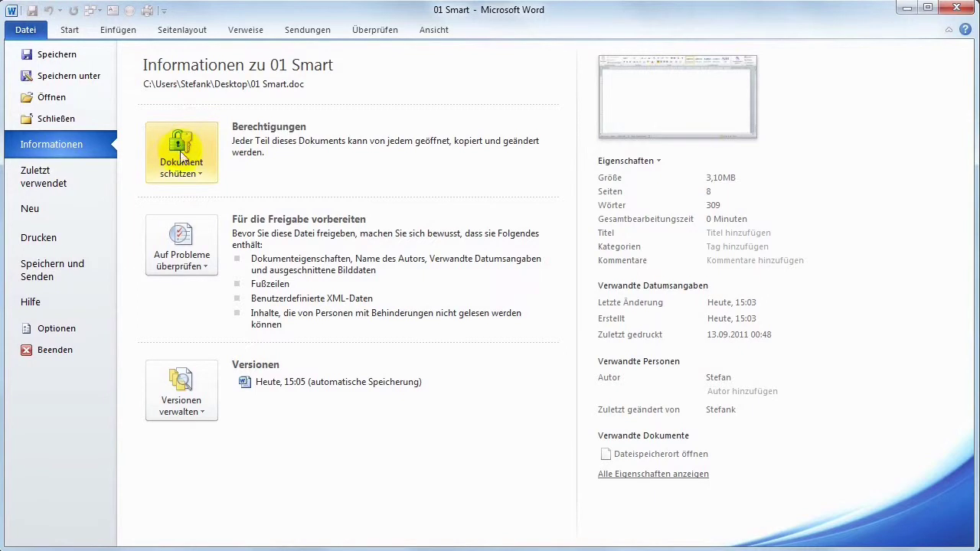
{"action": "left_click", "coordinate": [63, 33]}
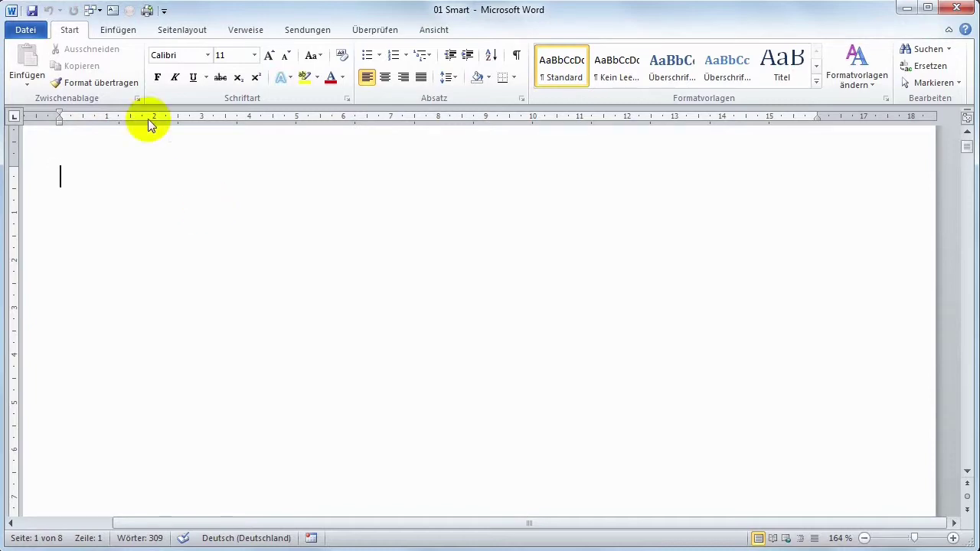
Step: In the SmartArt chooser, pick 'Prozess mit absteigenden Schritten' from the Prozess layouts
{"action": "left_click", "coordinate": [127, 29]}
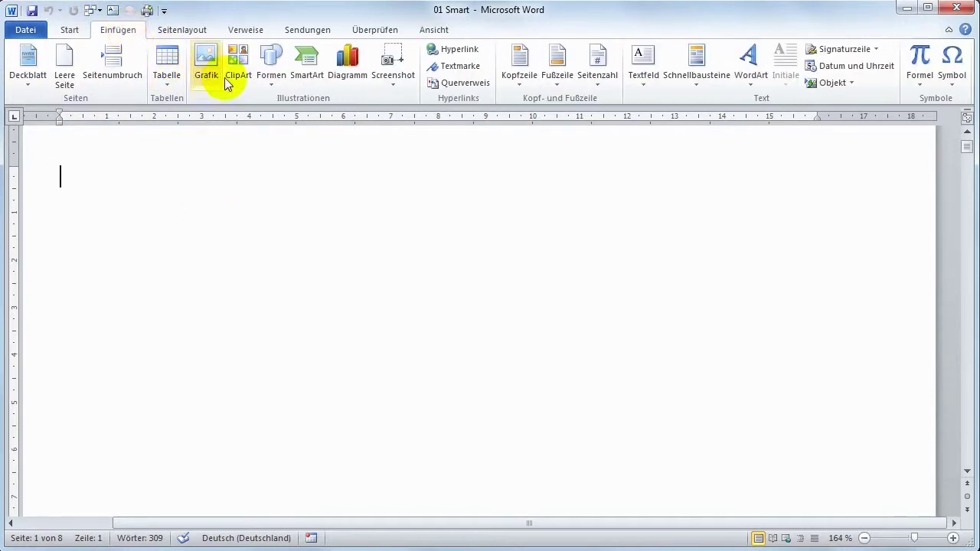
{"action": "left_click", "coordinate": [300, 69]}
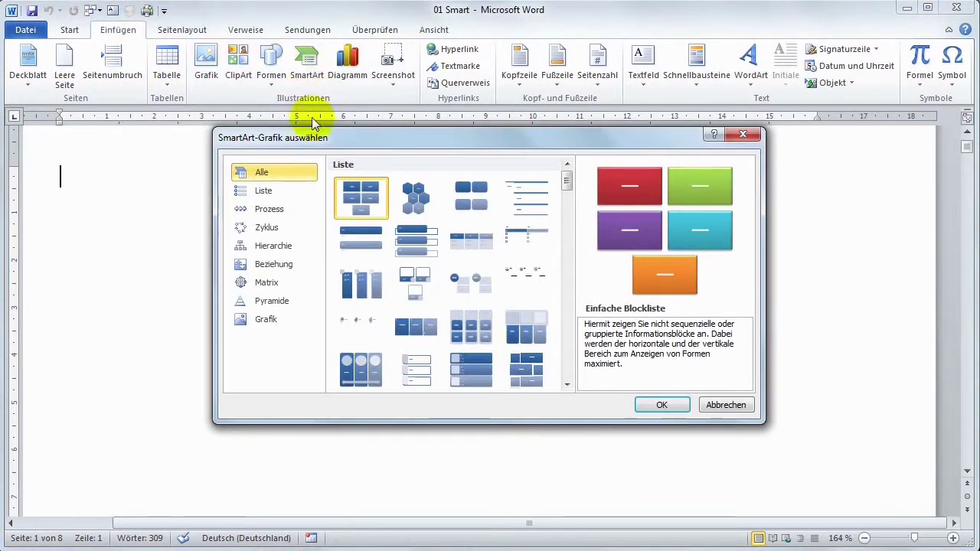
{"action": "left_click_drag", "start_coordinate": [340, 140], "coordinate": [309, 166]}
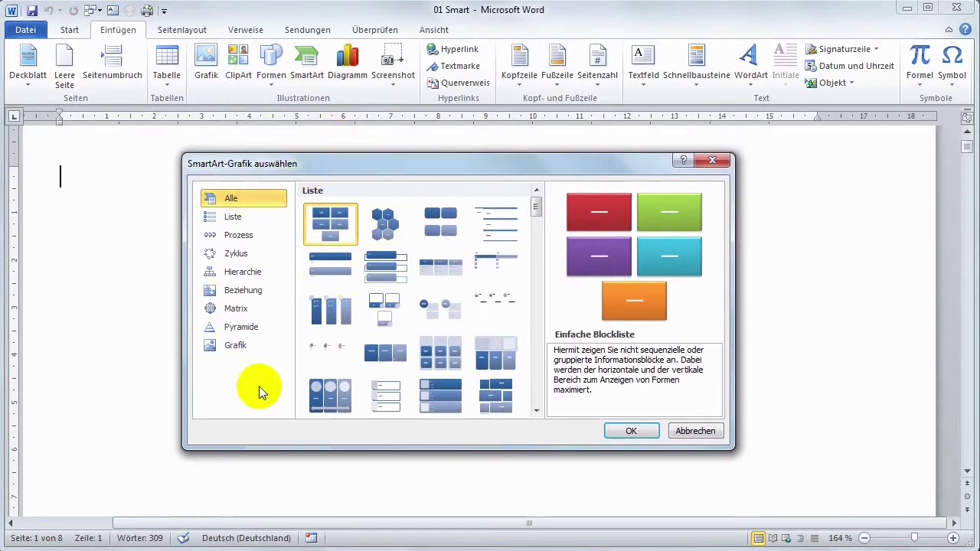
{"action": "mouse_move", "coordinate": [535, 205]}
{"action": "left_mouse_down"}
{"action": "mouse_move", "coordinate": [538, 289]}
{"action": "mouse_move", "coordinate": [538, 212]}
{"action": "left_mouse_up"}
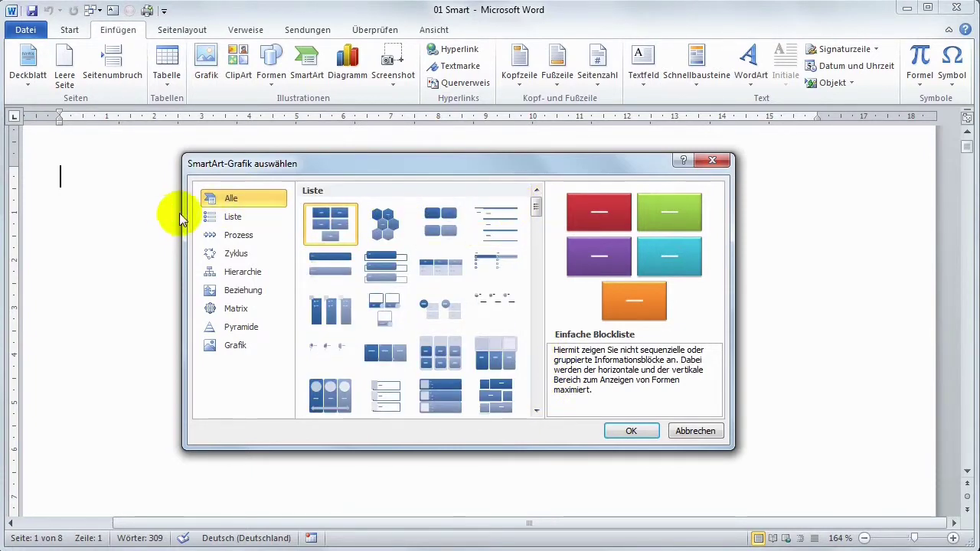
{"action": "left_click", "coordinate": [236, 239]}
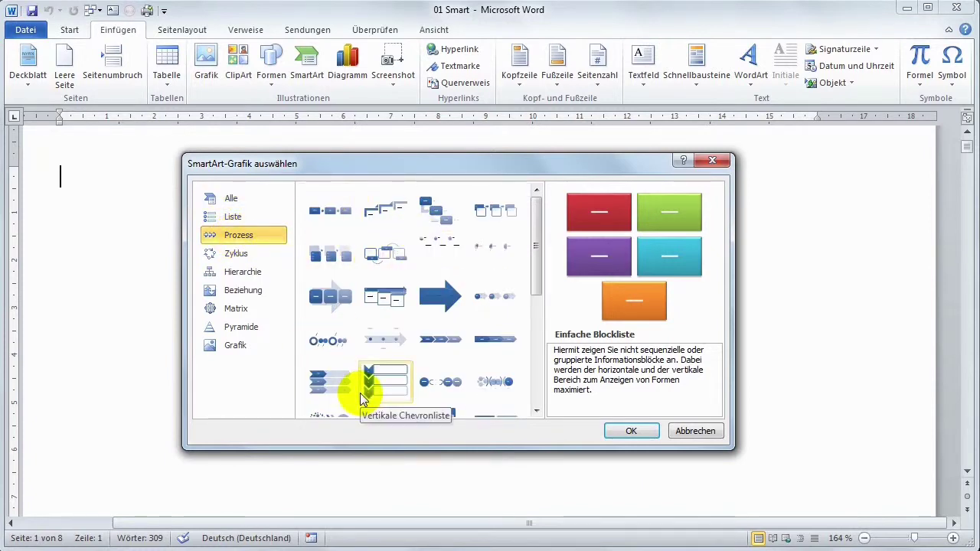
{"action": "left_click", "coordinate": [434, 215]}
Step: Insert the descending-steps graphic, zoom out to 100%, and enter Stufe as the first step
{"action": "left_click", "coordinate": [629, 431]}
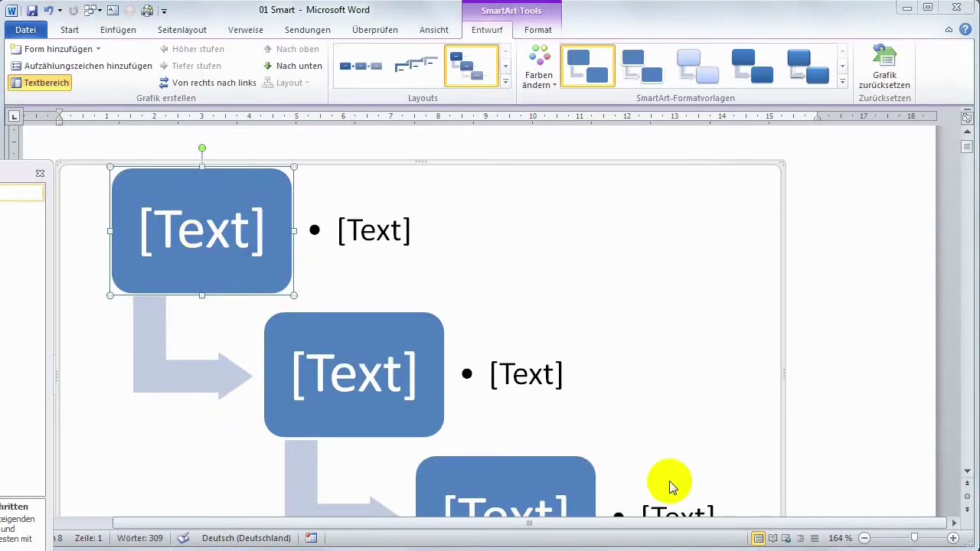
{"action": "left_click", "coordinate": [864, 539]}
{"action": "left_click", "coordinate": [864, 538]}
{"action": "left_click", "coordinate": [864, 538]}
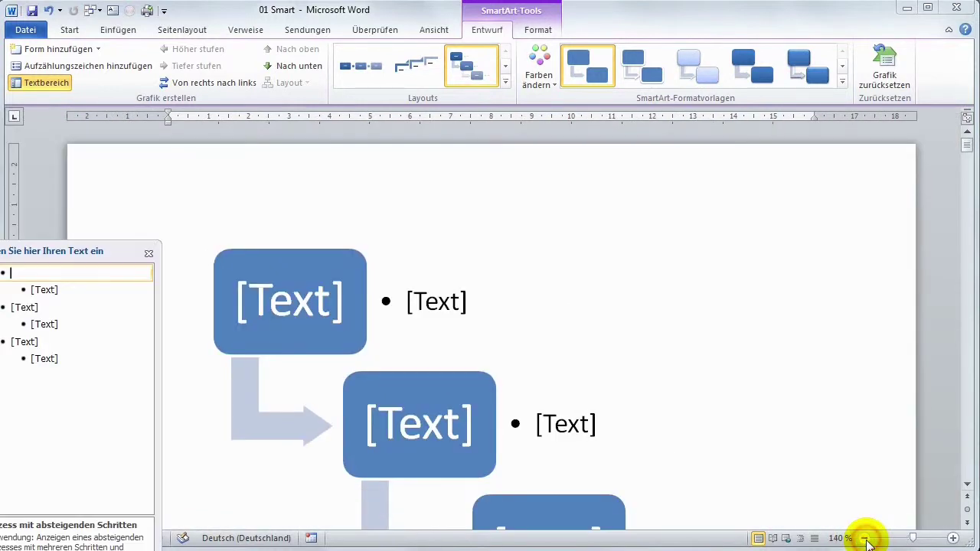
{"action": "left_click", "coordinate": [864, 538]}
{"action": "left_click", "coordinate": [864, 538]}
{"action": "left_click", "coordinate": [864, 538]}
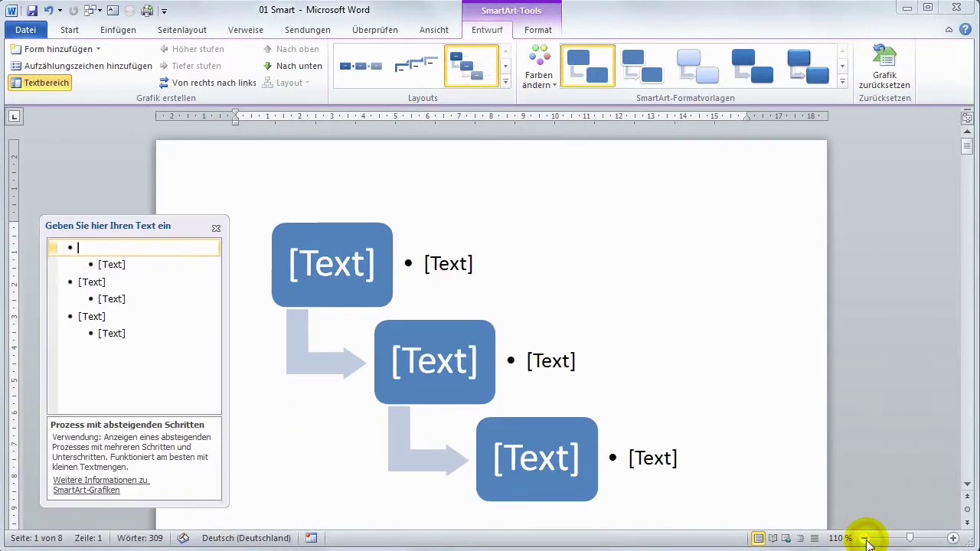
{"action": "left_click", "coordinate": [864, 538]}
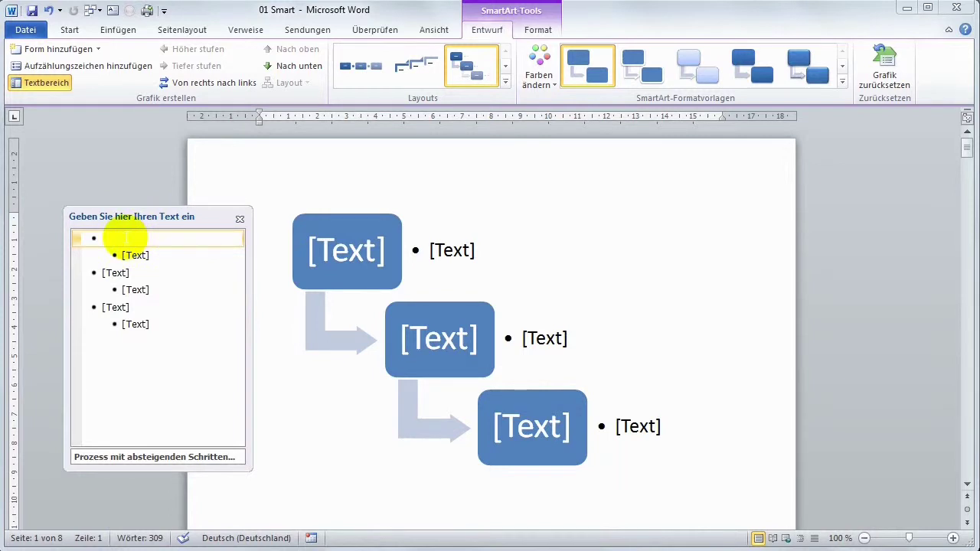
{"action": "type", "text": "Stufe"}
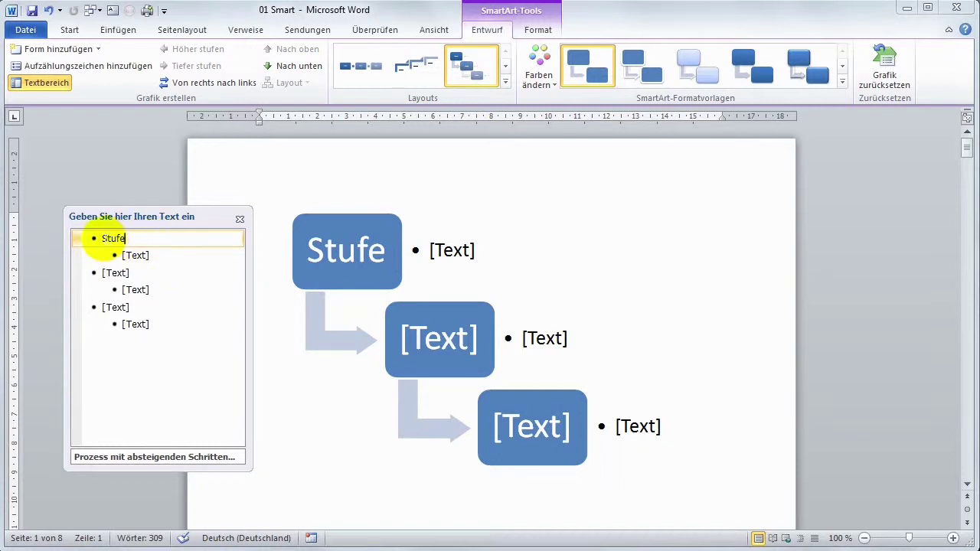
Step: Make the first step read 1 Stufe with sub-point Organisation
{"action": "left_click", "coordinate": [101, 238]}
{"action": "type", "text": "1"}
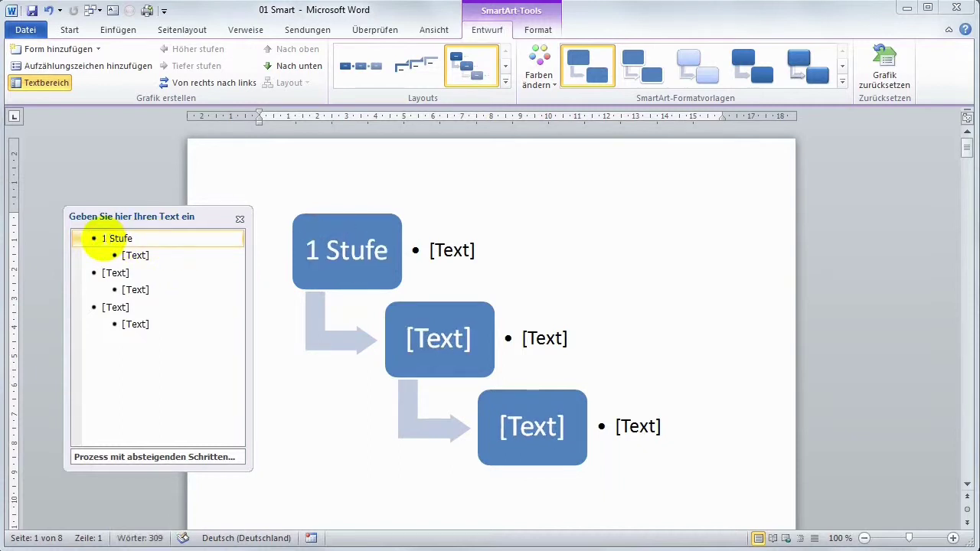
{"action": "left_click", "coordinate": [134, 256]}
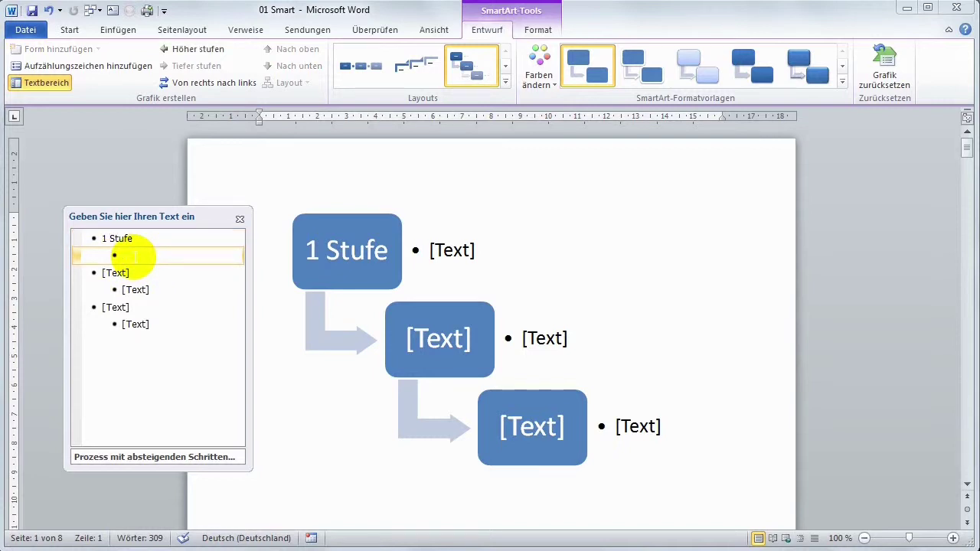
{"action": "type", "text": "Orgn"}
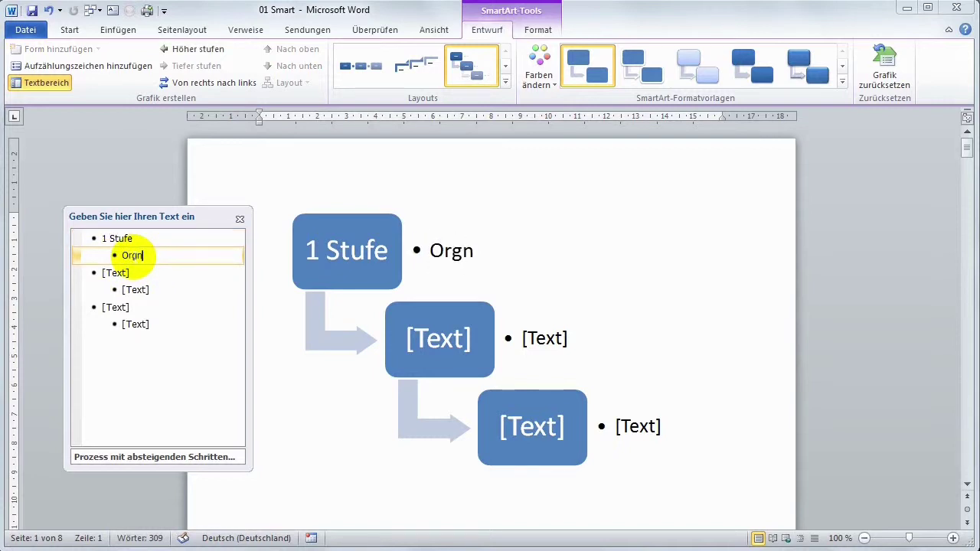
{"action": "type", "text": "anisat"}
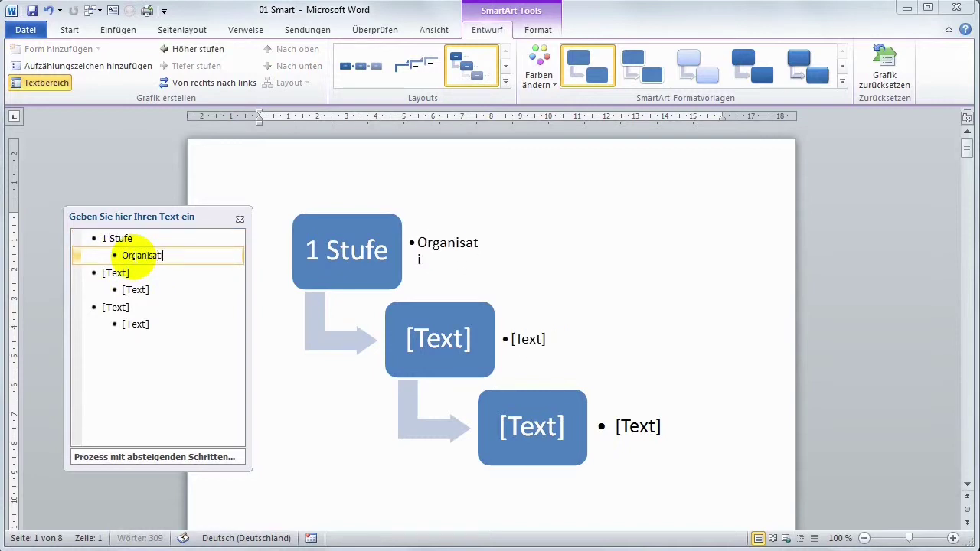
{"action": "type", "text": "ion"}
Step: Add the second step 2 Stufe with sub-point Arbeitsverteilung
{"action": "left_click", "coordinate": [118, 271]}
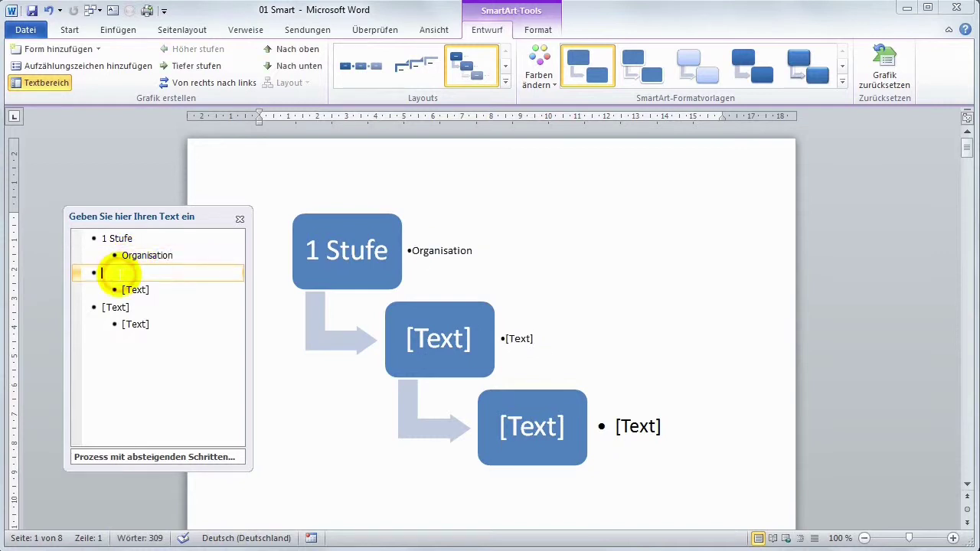
{"action": "type", "text": "2 St"}
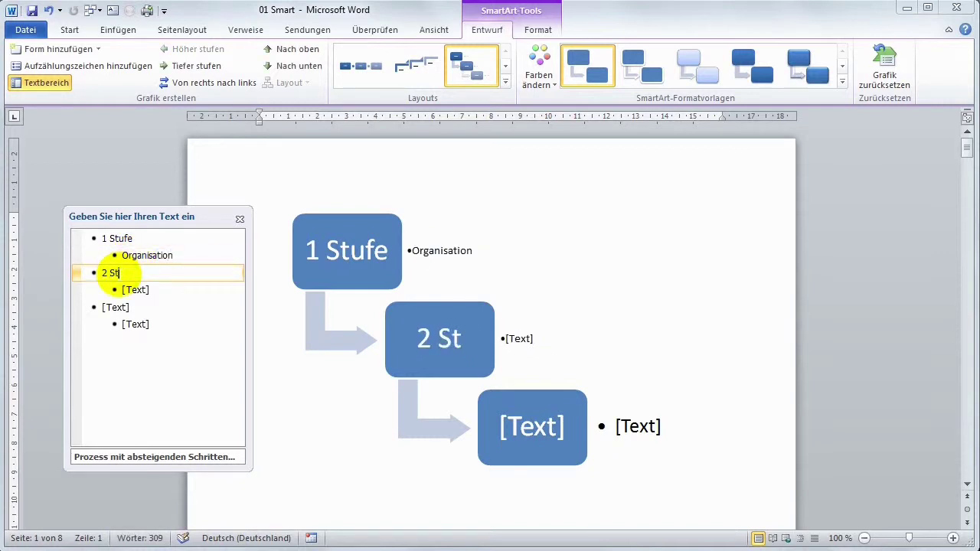
{"action": "type", "text": "ufe"}
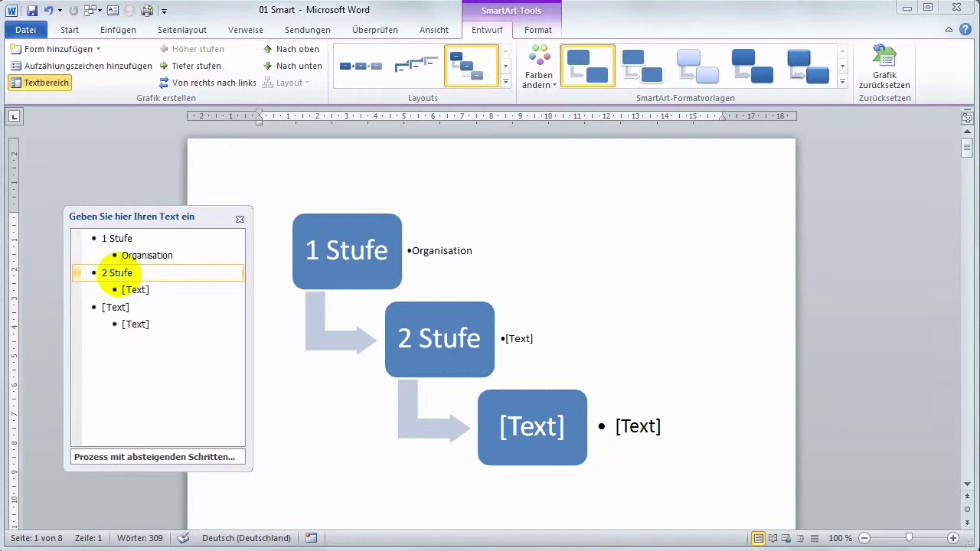
{"action": "type", "text": " A"}
{"action": "key", "text": "BackSpace"}
{"action": "left_click", "coordinate": [123, 290]}
{"action": "type", "text": "Arbeitsverteil"}
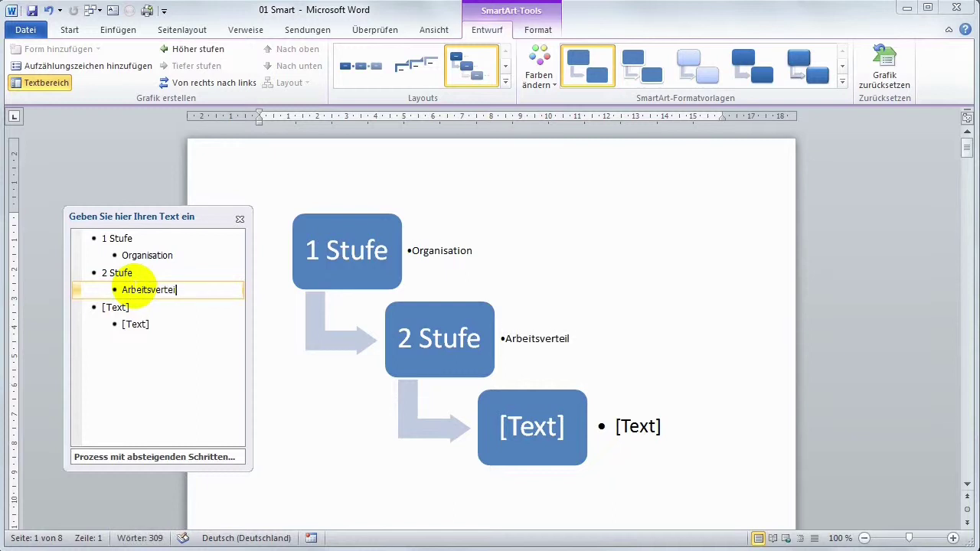
{"action": "type", "text": "ung"}
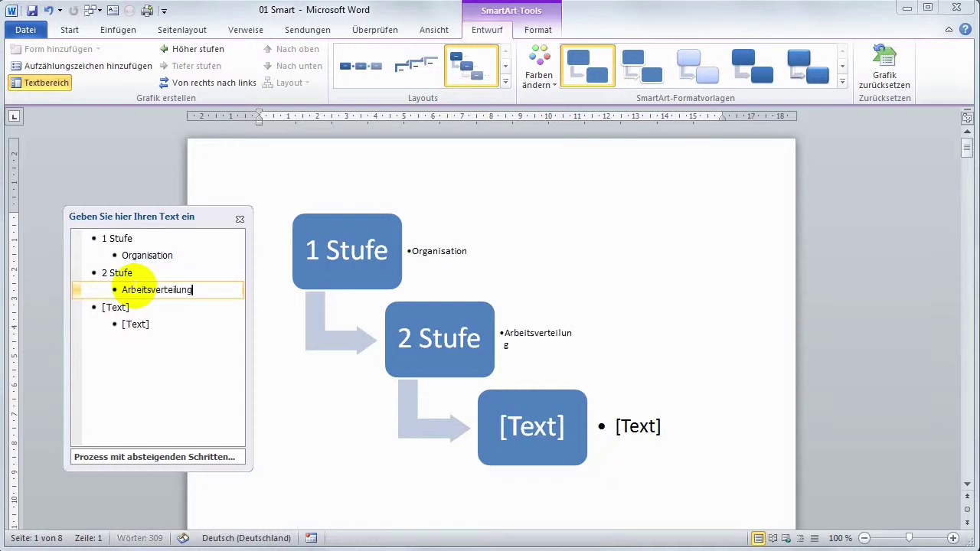
Step: Add the third step 3 Stufe with sub-point Umsetzung
{"action": "left_click", "coordinate": [119, 307]}
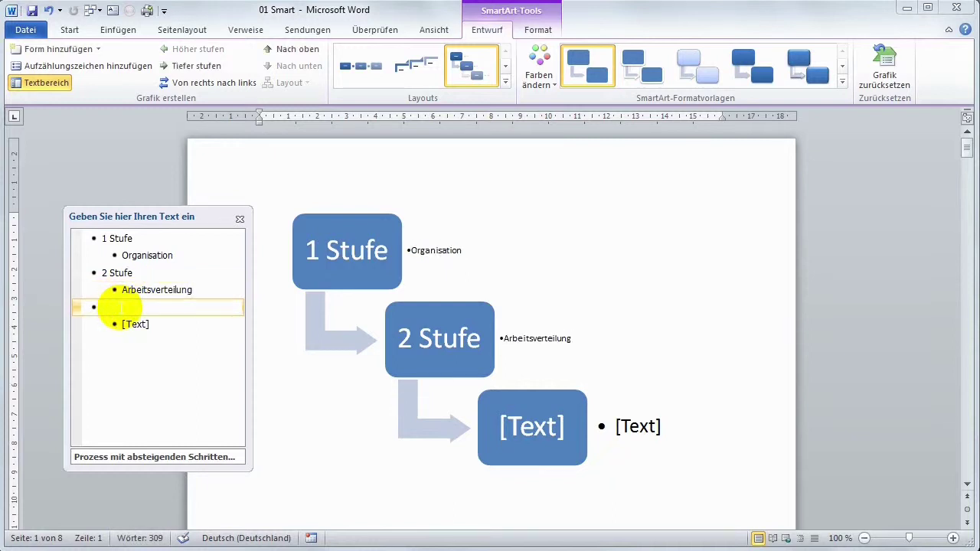
{"action": "type", "text": "3"}
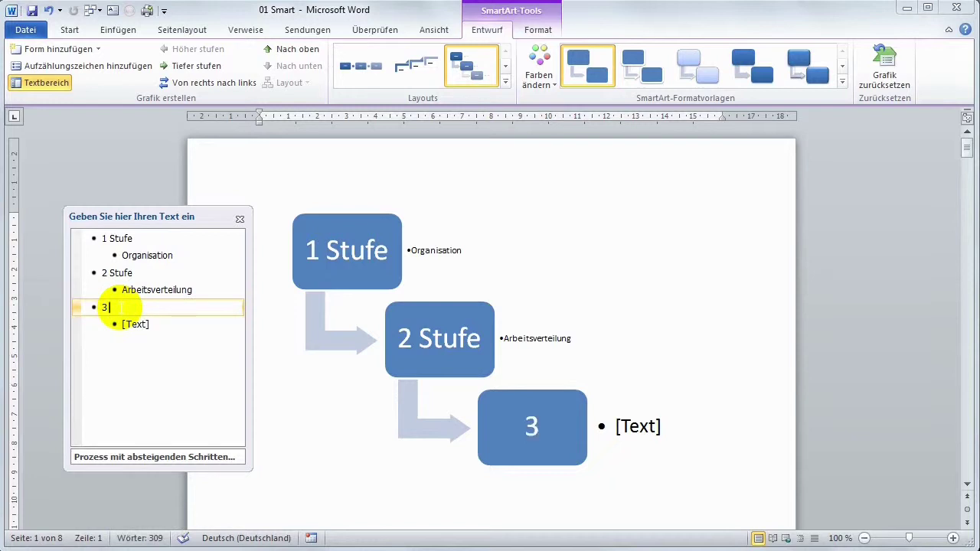
{"action": "type", "text": " Stufe"}
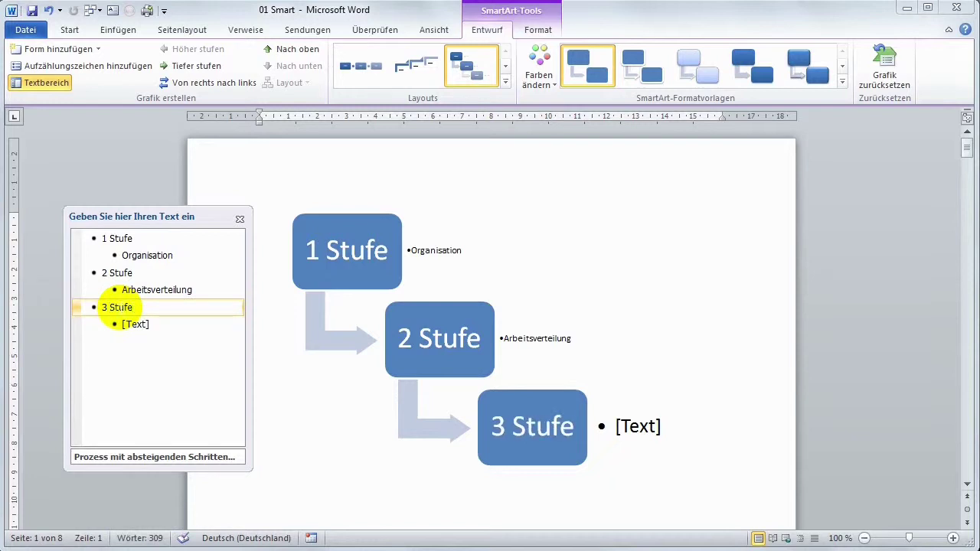
{"action": "left_click", "coordinate": [135, 323]}
{"action": "type", "text": "U"}
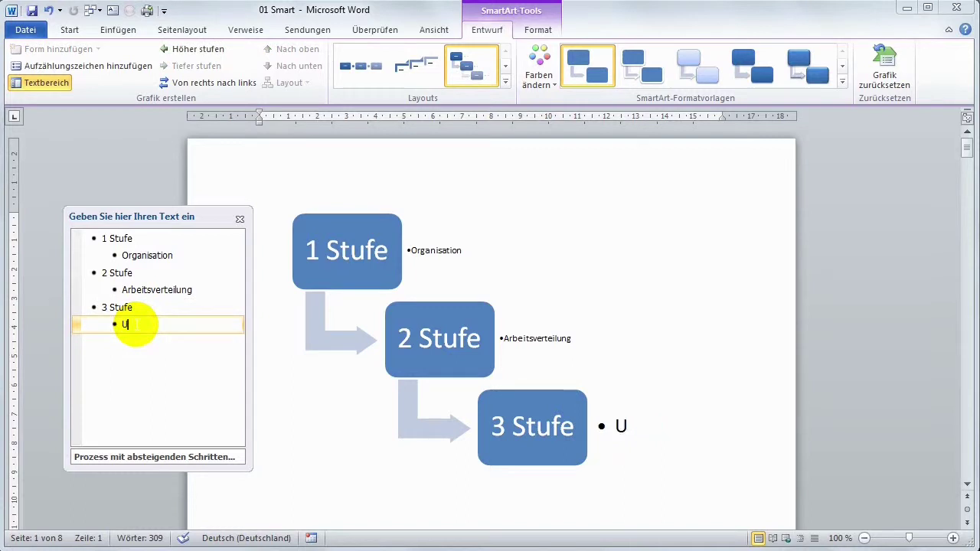
{"action": "type", "text": "msetzung"}
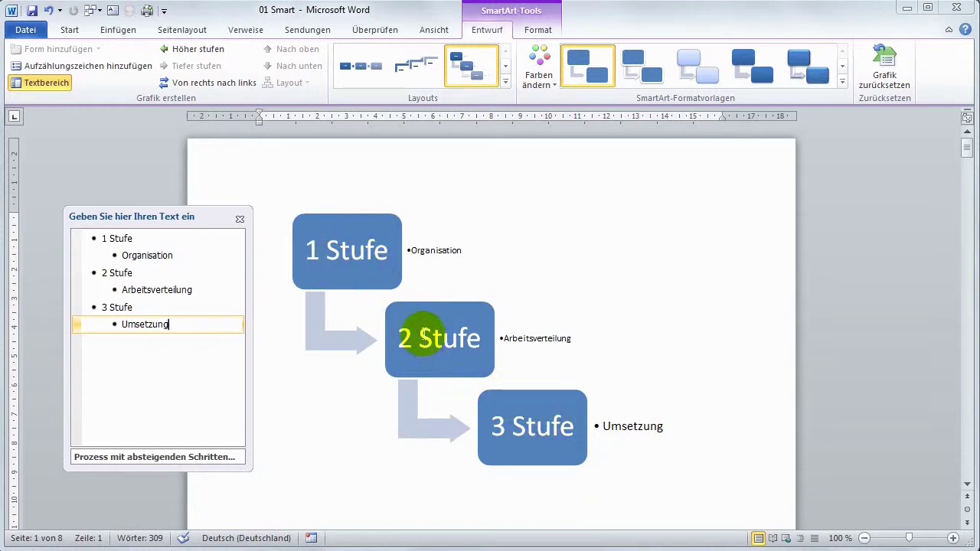
Step: Try ascending steps, circular, upward arrow and block process layouts, settling on Bildakzentprozess
{"action": "left_click", "coordinate": [419, 68]}
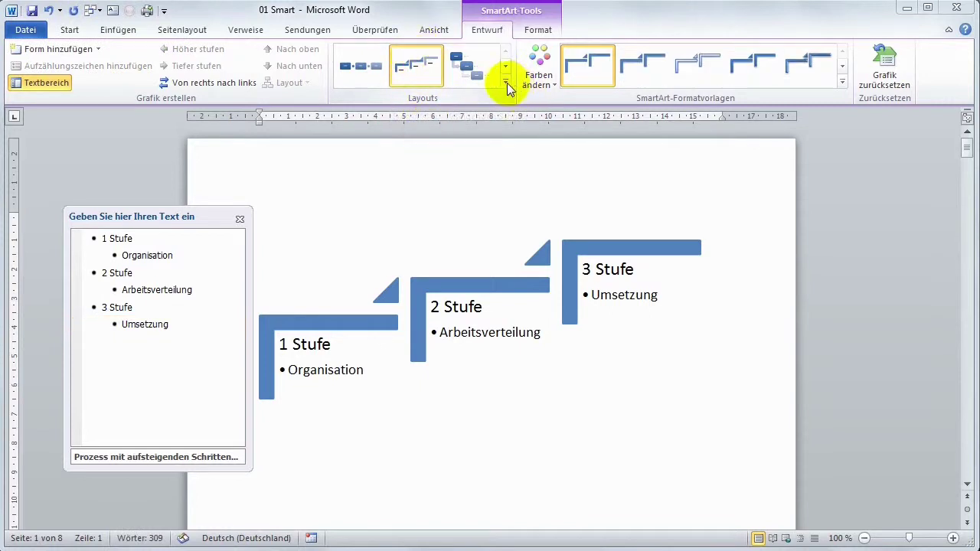
{"action": "left_click", "coordinate": [505, 82]}
{"action": "left_click", "coordinate": [357, 277]}
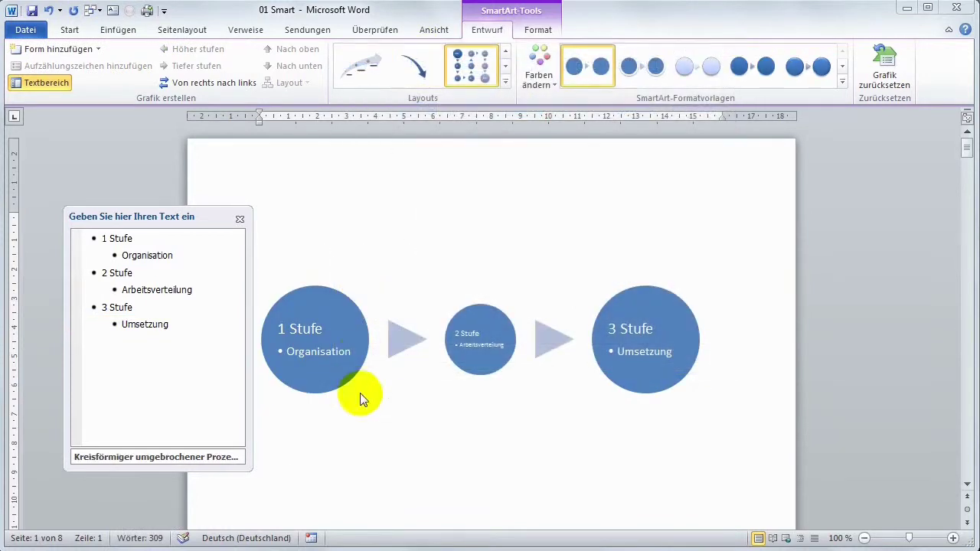
{"action": "left_click", "coordinate": [381, 69]}
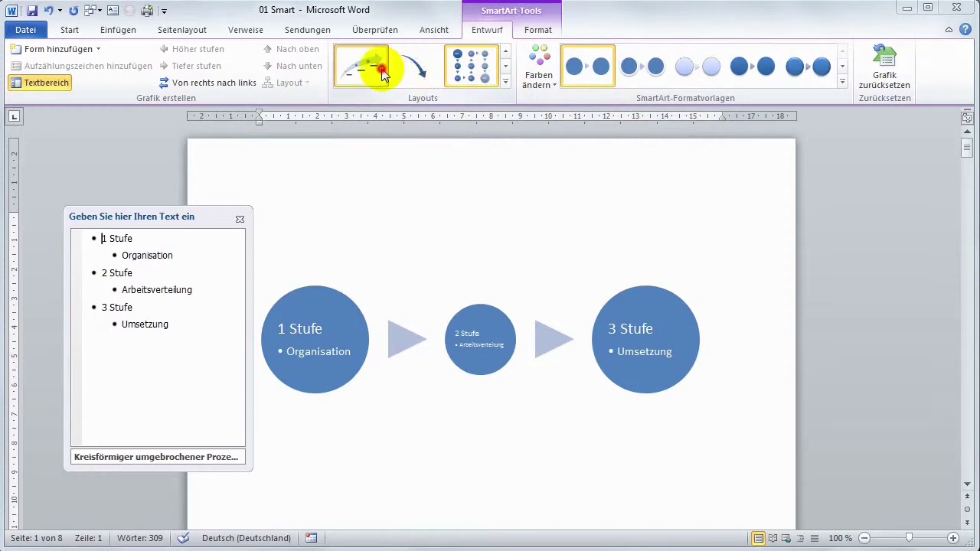
{"action": "left_click", "coordinate": [506, 79]}
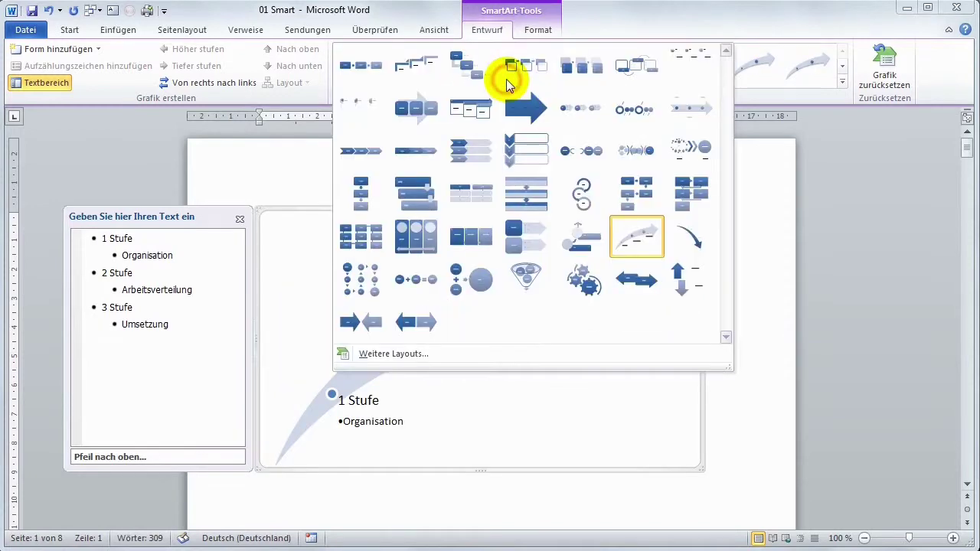
{"action": "left_click", "coordinate": [425, 109]}
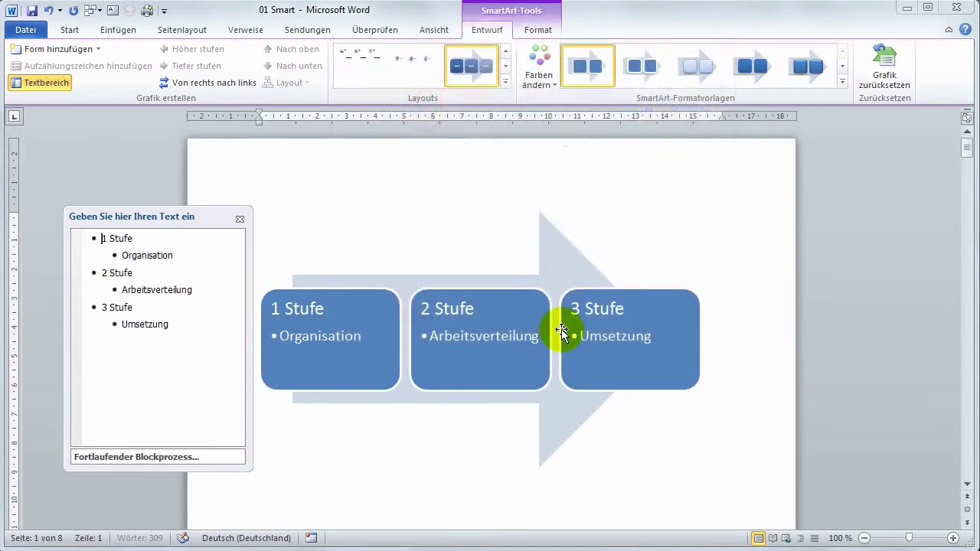
{"action": "left_click", "coordinate": [504, 83]}
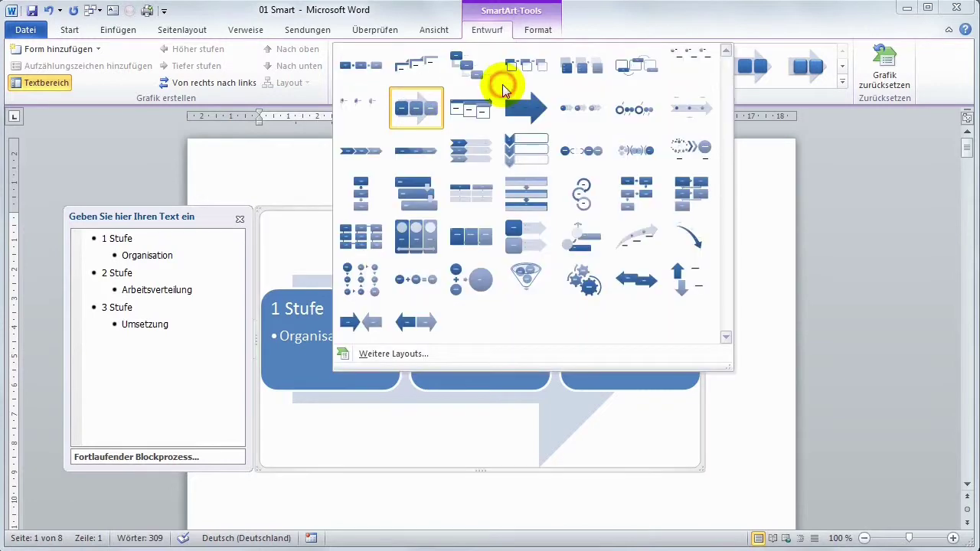
{"action": "left_click", "coordinate": [589, 69]}
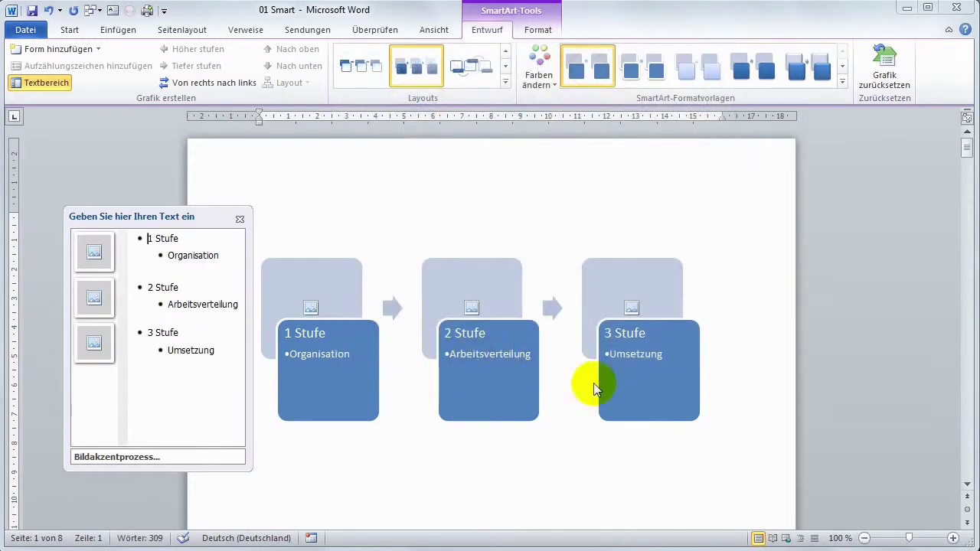
Step: Insert the Wüste photo from Beispielbilder into block 1's picture placeholder
{"action": "left_click", "coordinate": [308, 308]}
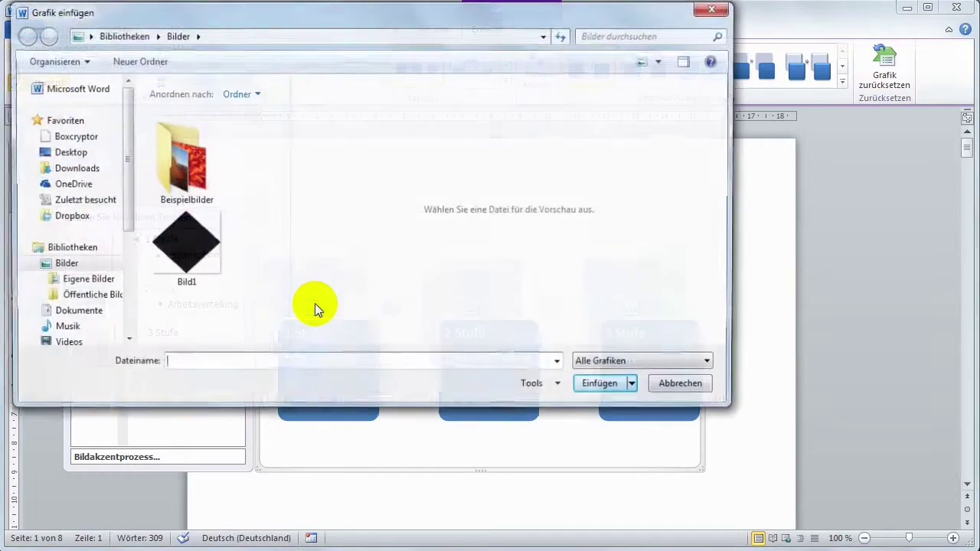
{"action": "left_click", "coordinate": [204, 181]}
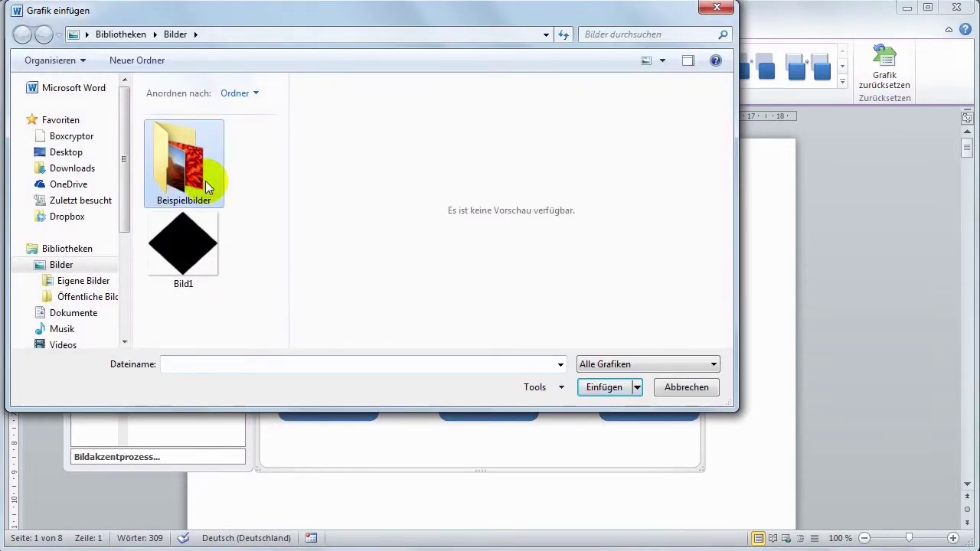
{"action": "double_click", "coordinate": [207, 186]}
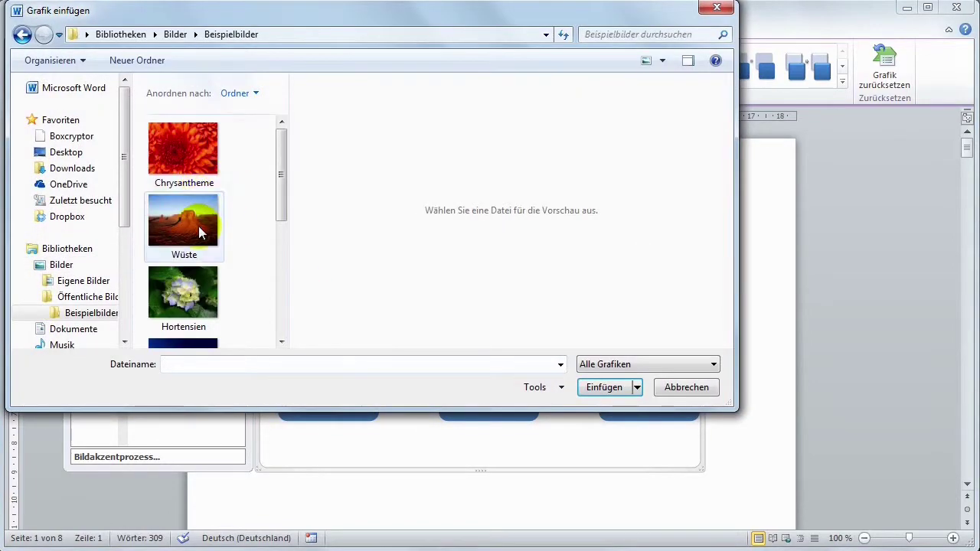
{"action": "double_click", "coordinate": [203, 224]}
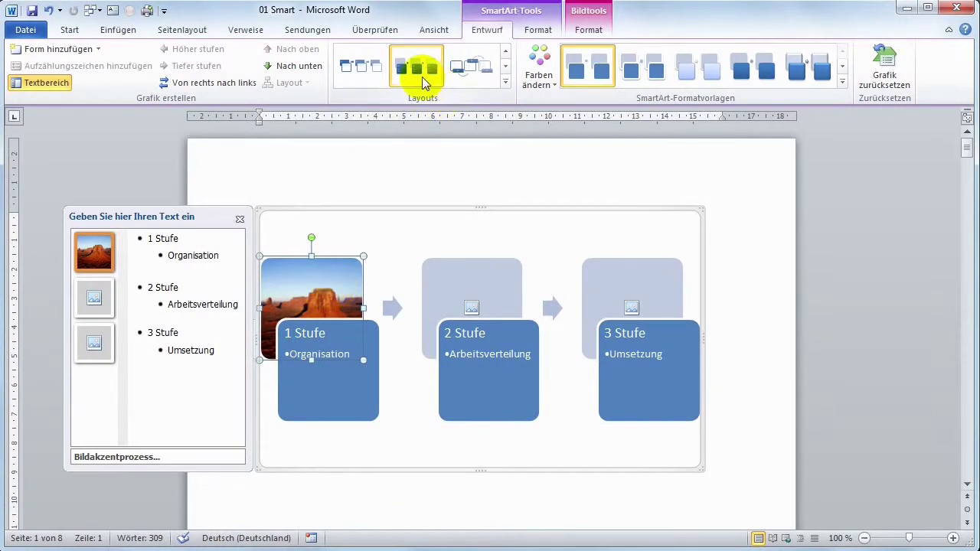
Step: Try Fortlaufende Bildliste and Zunehmender Pfeilprozess, then switch the graphic to the Trichter layout
{"action": "left_click", "coordinate": [505, 85]}
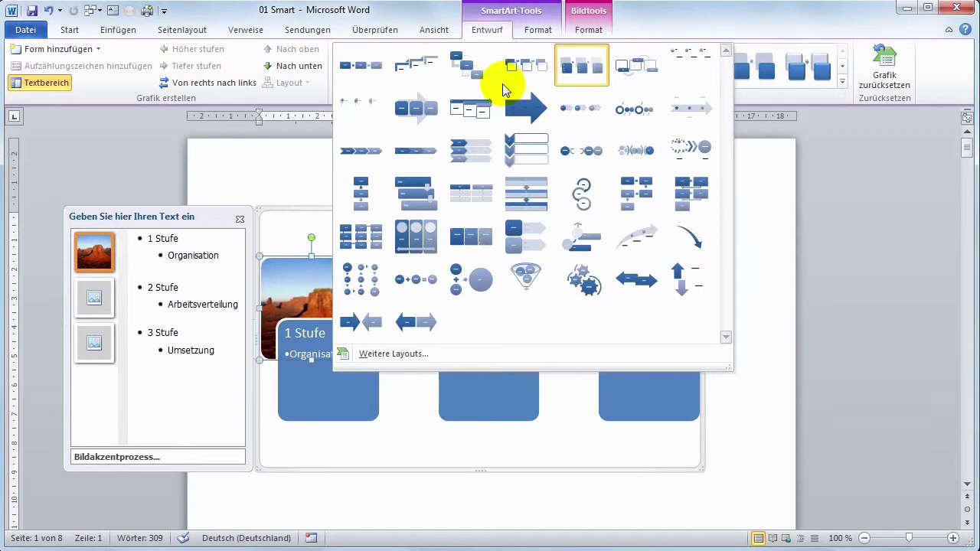
{"action": "left_click", "coordinate": [411, 239]}
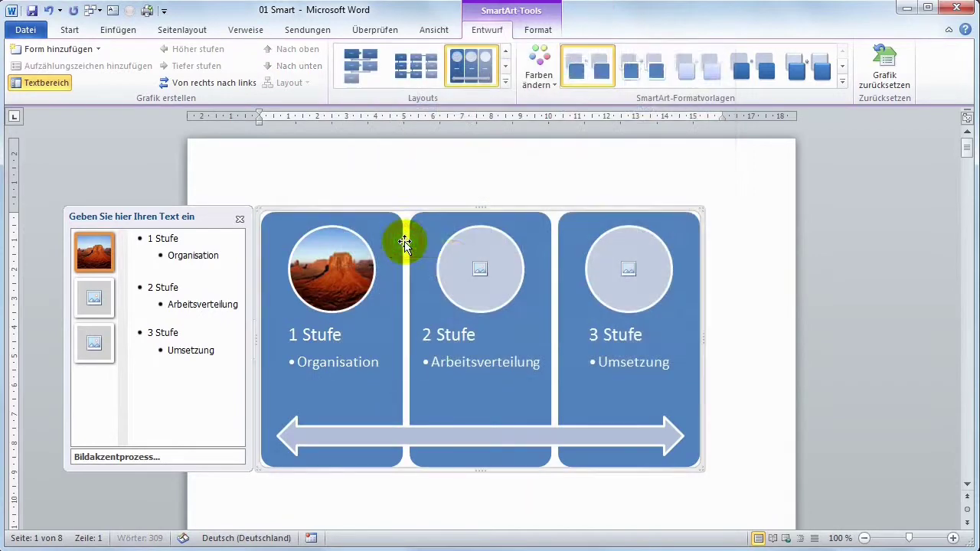
{"action": "left_click", "coordinate": [505, 82]}
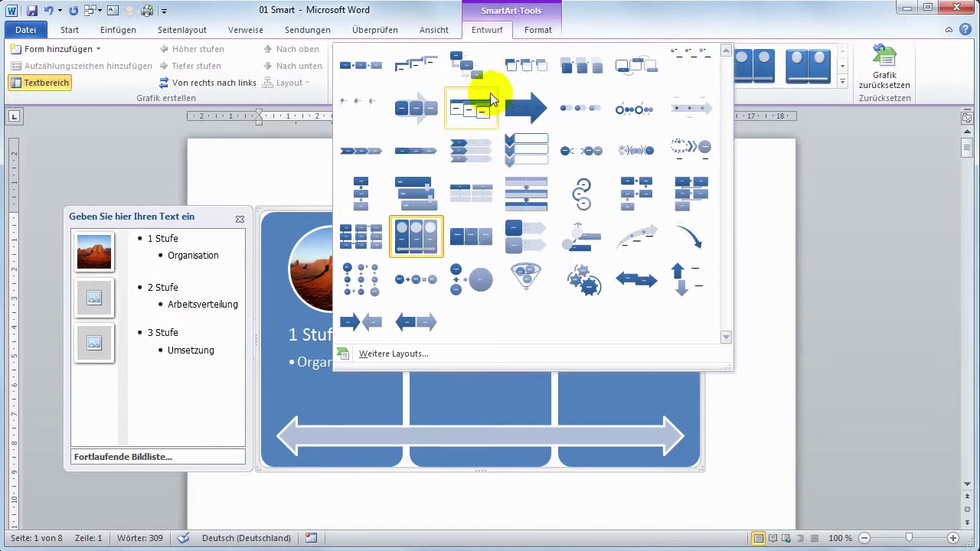
{"action": "left_click", "coordinate": [476, 107]}
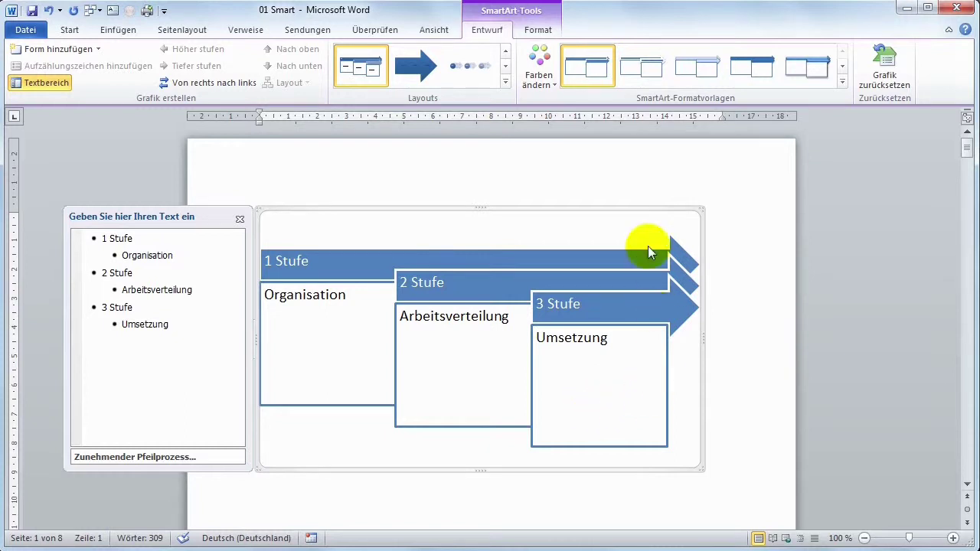
{"action": "left_click", "coordinate": [505, 83]}
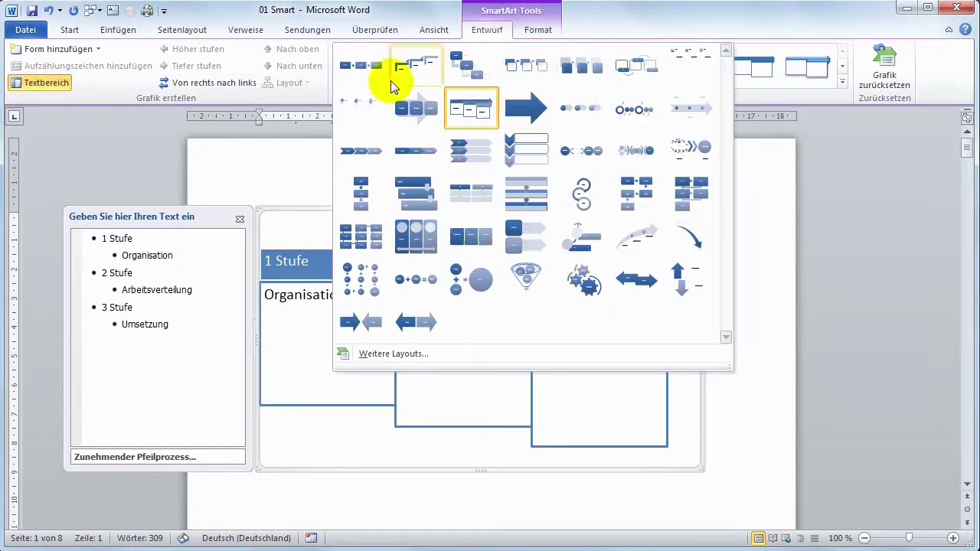
{"action": "left_click", "coordinate": [520, 275]}
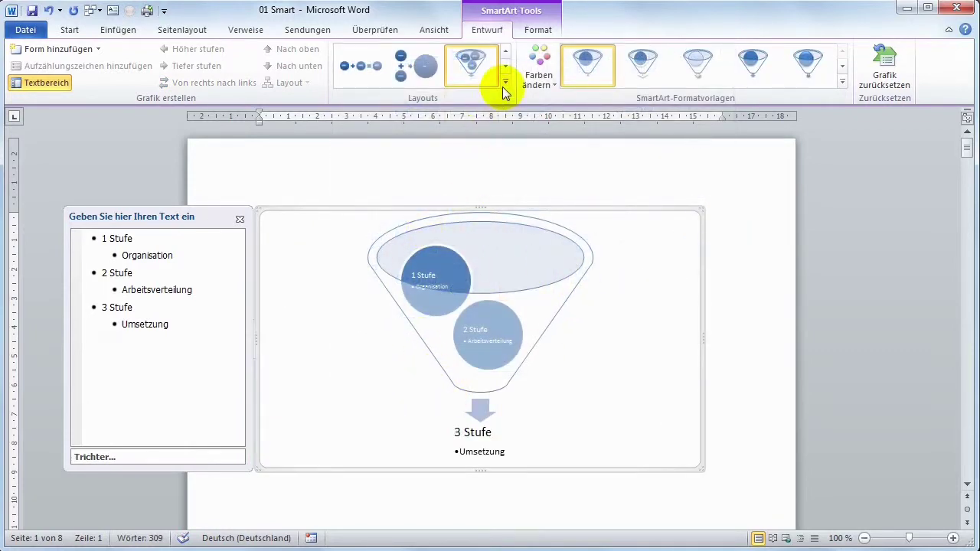
Step: Add a Text bullet after Organisation and promote Organisation to a top-level item
{"action": "left_click", "coordinate": [177, 252]}
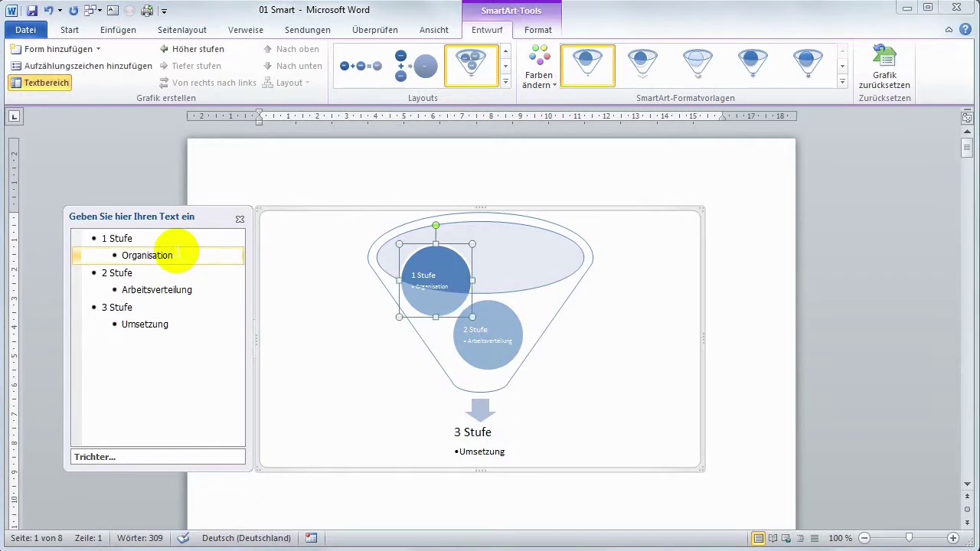
{"action": "key", "text": "Return"}
{"action": "type", "text": "Text"}
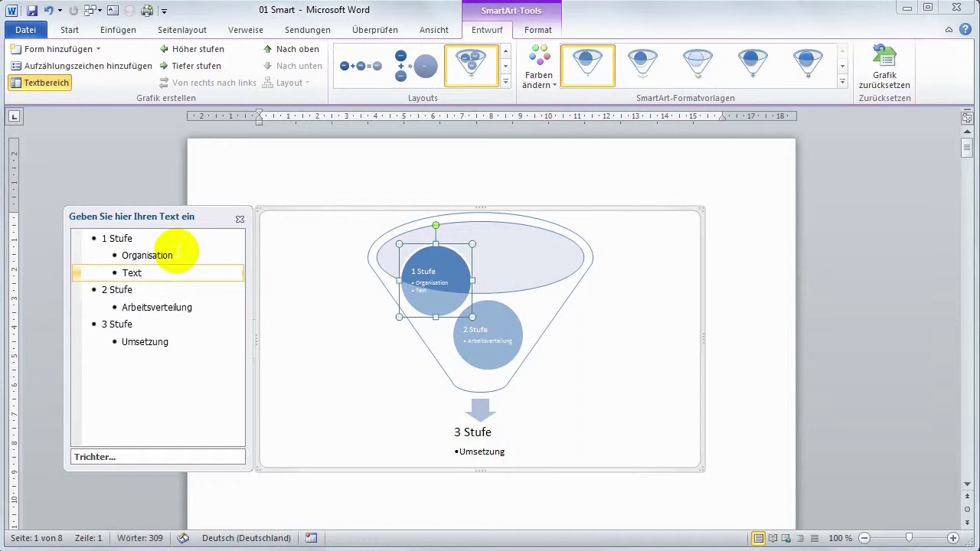
{"action": "left_click", "coordinate": [114, 256]}
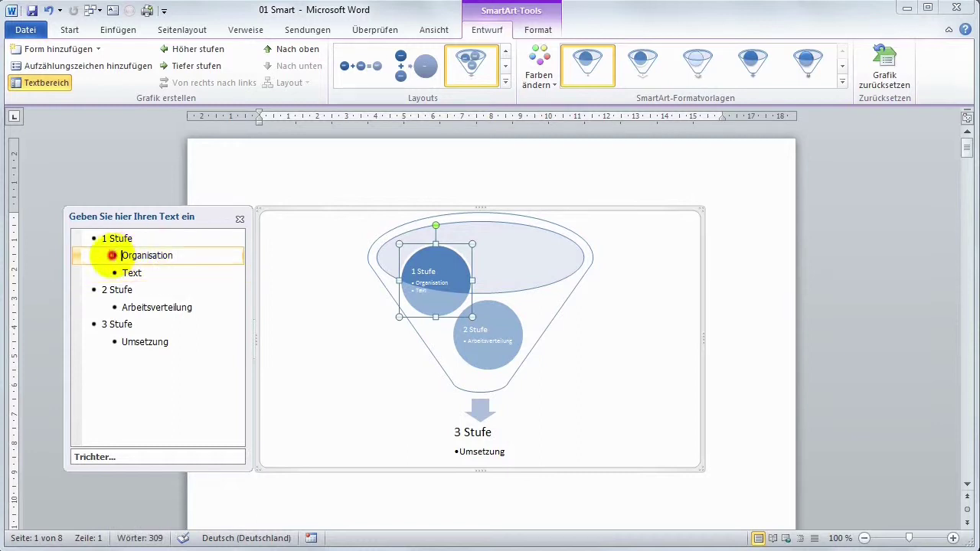
{"action": "left_click", "coordinate": [192, 48]}
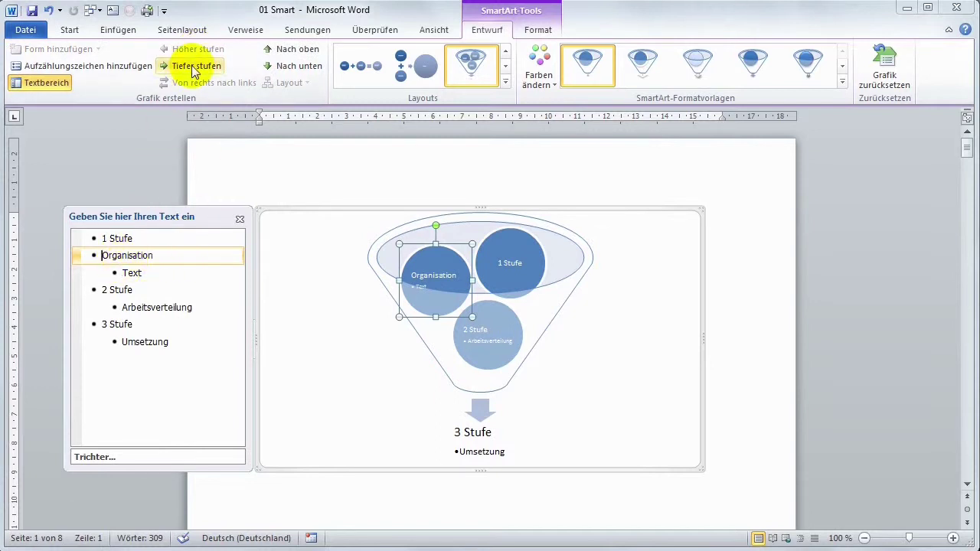
{"action": "left_click", "coordinate": [196, 72]}
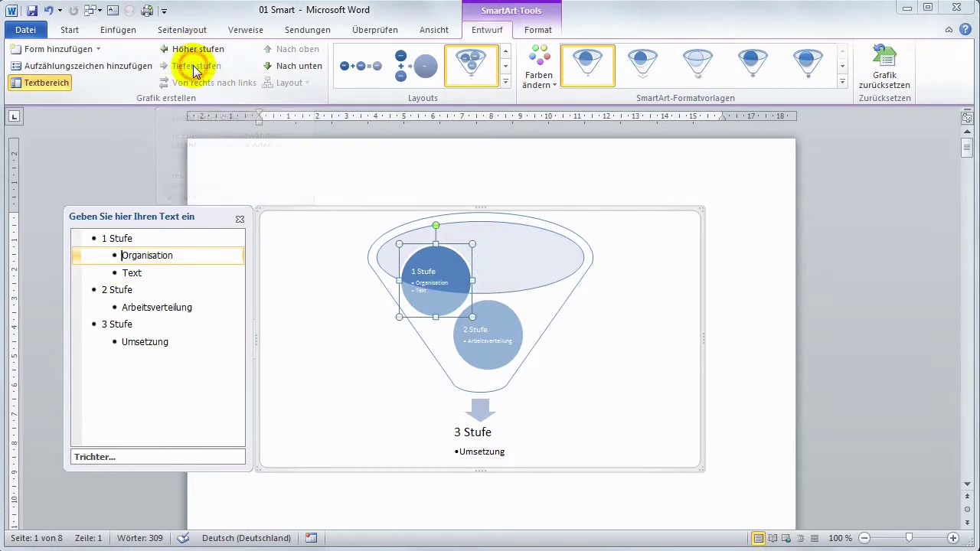
{"action": "left_click", "coordinate": [189, 49]}
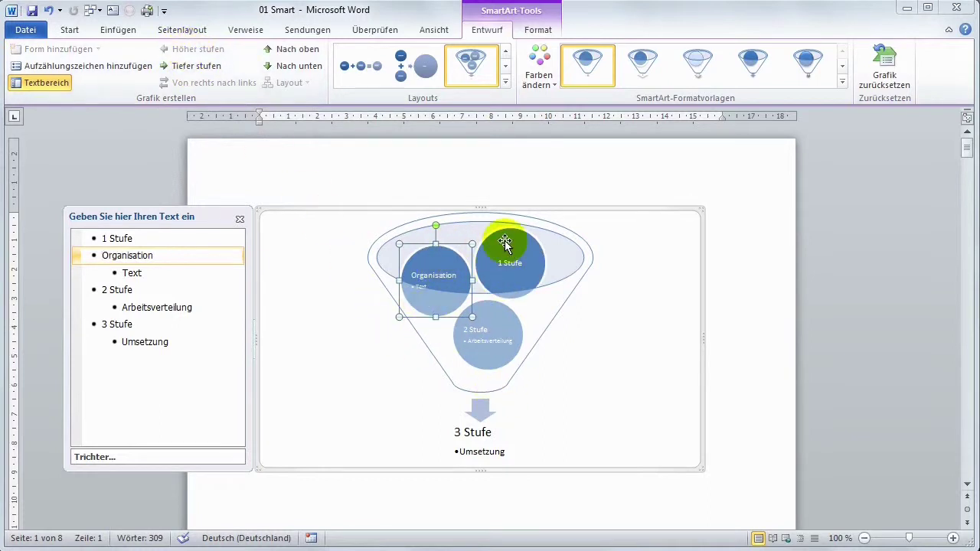
Step: Switch to the Zahnrad layout, promote Text and move it up twice to first place
{"action": "left_click", "coordinate": [505, 82]}
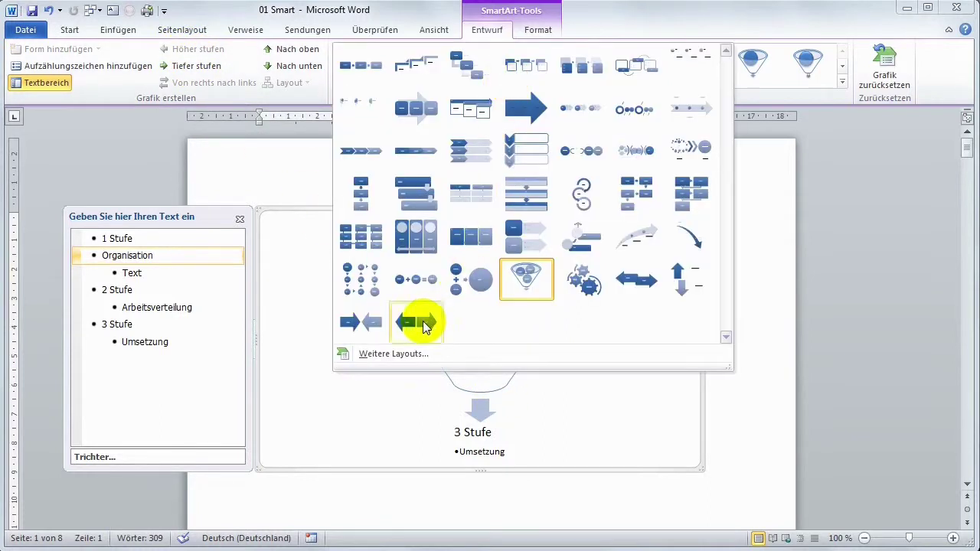
{"action": "left_click", "coordinate": [579, 282]}
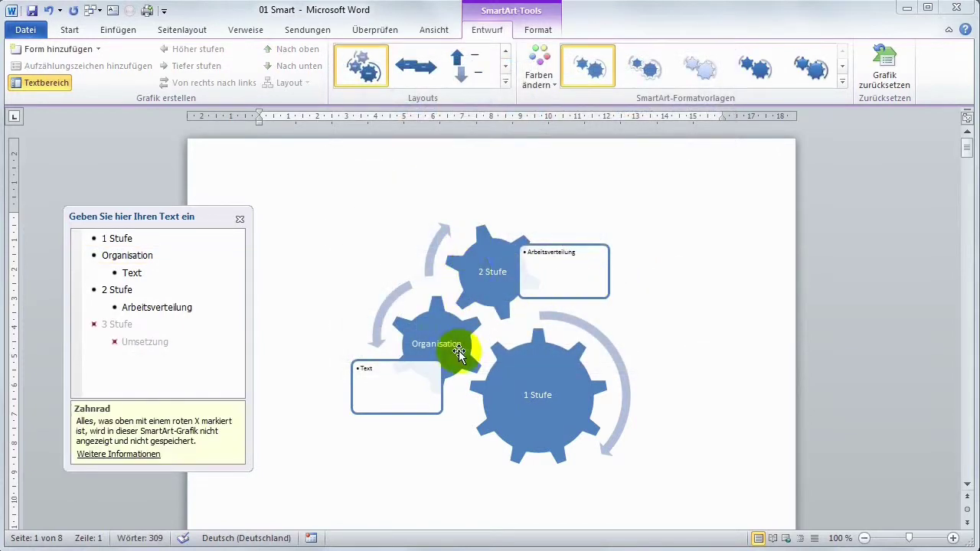
{"action": "left_click", "coordinate": [111, 272]}
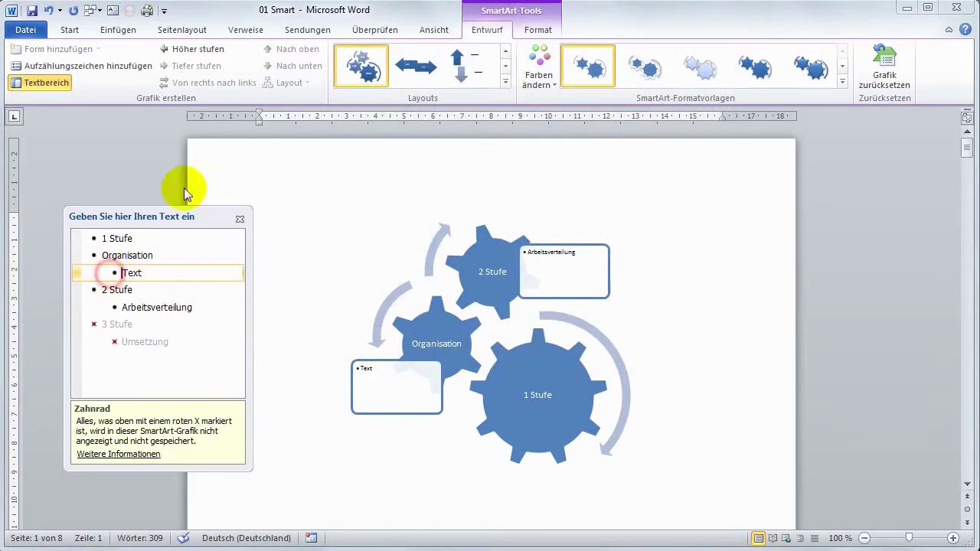
{"action": "left_click", "coordinate": [211, 50]}
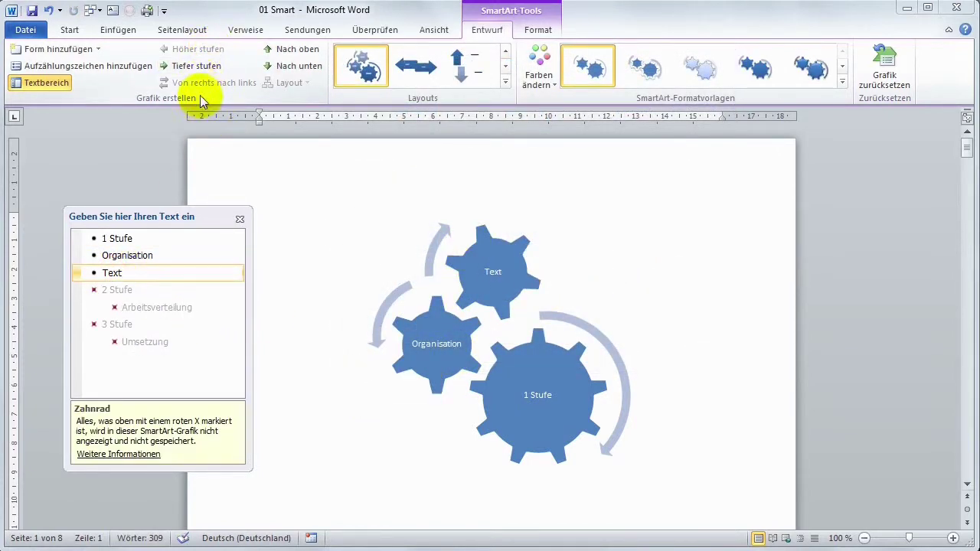
{"action": "left_click", "coordinate": [290, 51]}
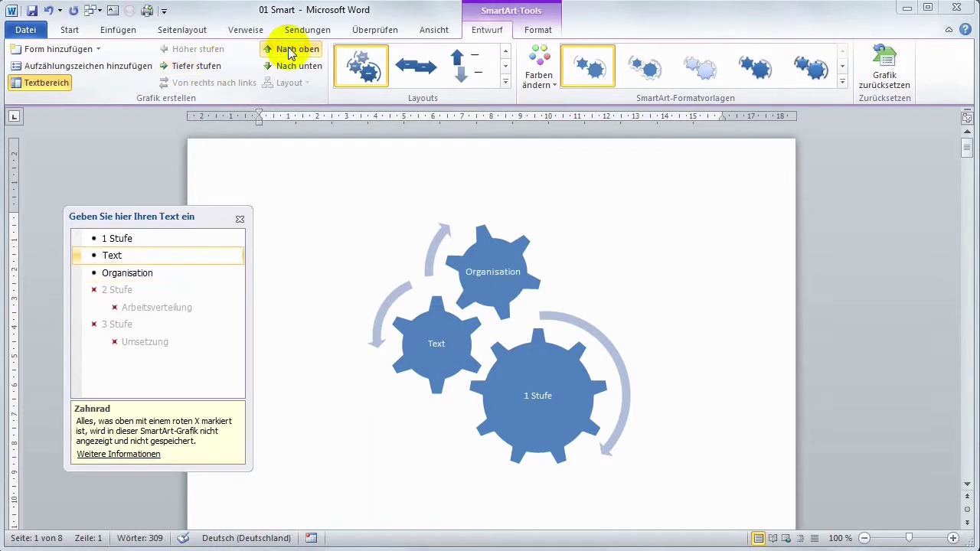
{"action": "left_click", "coordinate": [289, 50]}
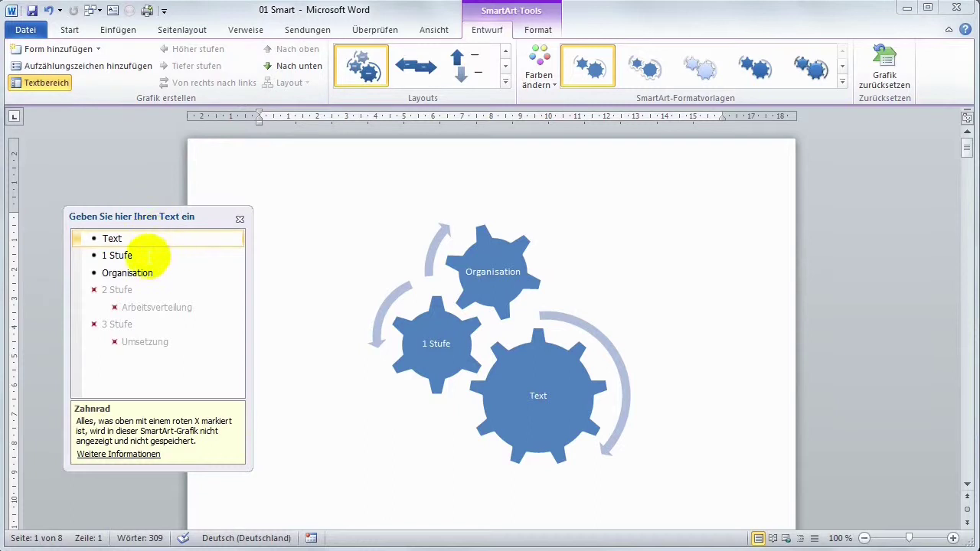
{"action": "left_click", "coordinate": [95, 238]}
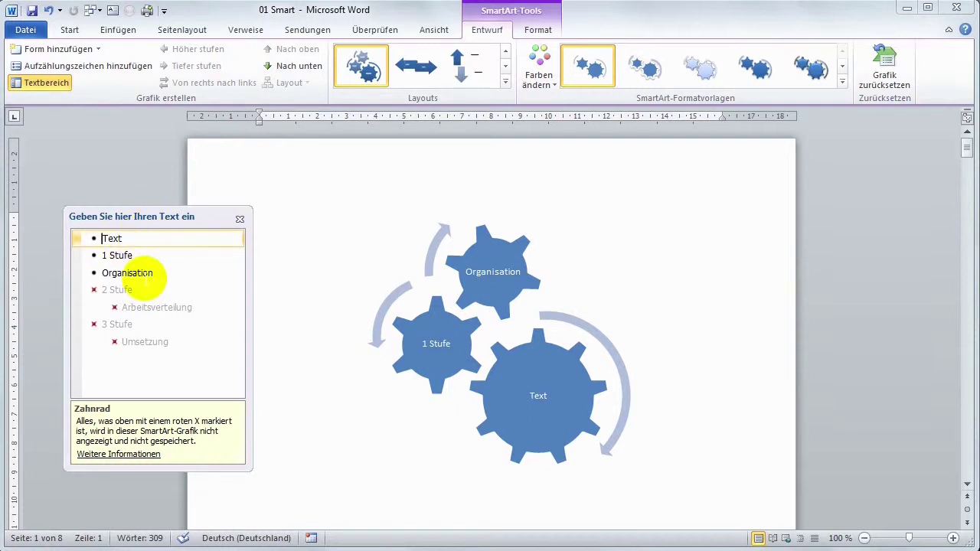
Step: Apply the first Farbig colour scheme (red, gold, green) and a 3D SmartArt style to the gears
{"action": "left_click", "coordinate": [540, 76]}
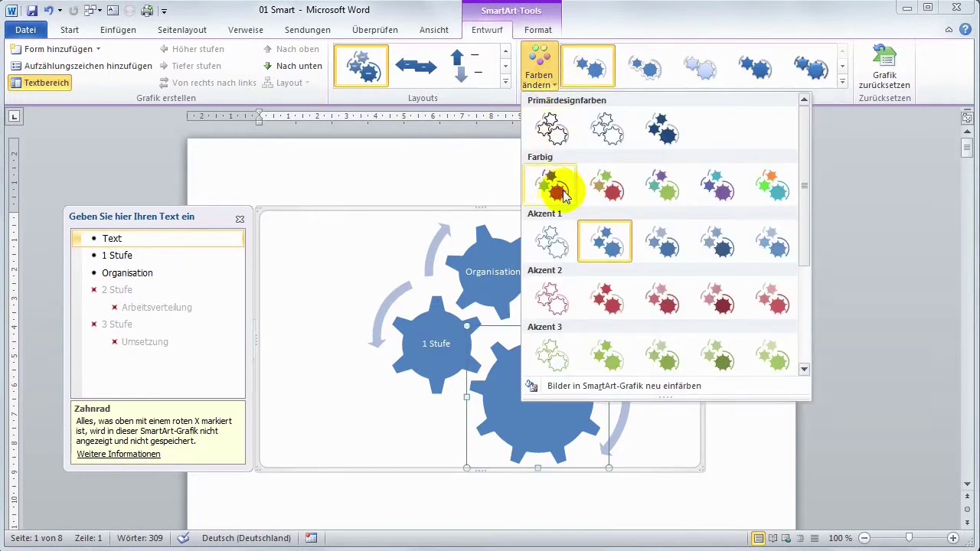
{"action": "left_click", "coordinate": [600, 188]}
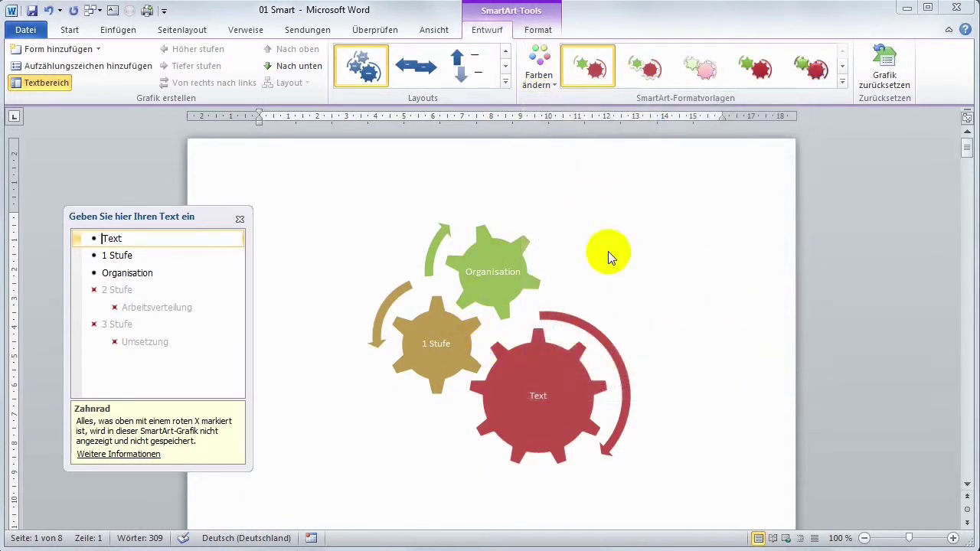
{"action": "left_click", "coordinate": [841, 82]}
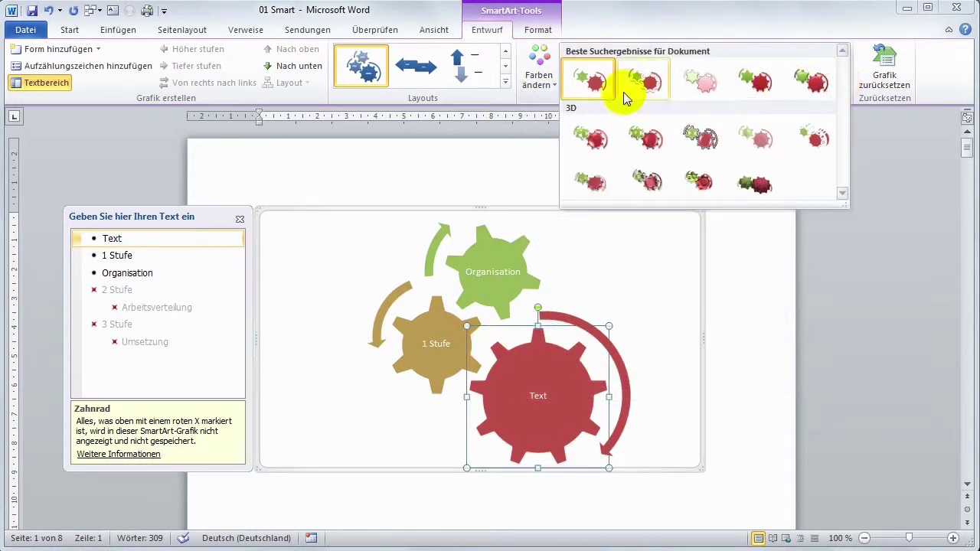
{"action": "left_click", "coordinate": [700, 182]}
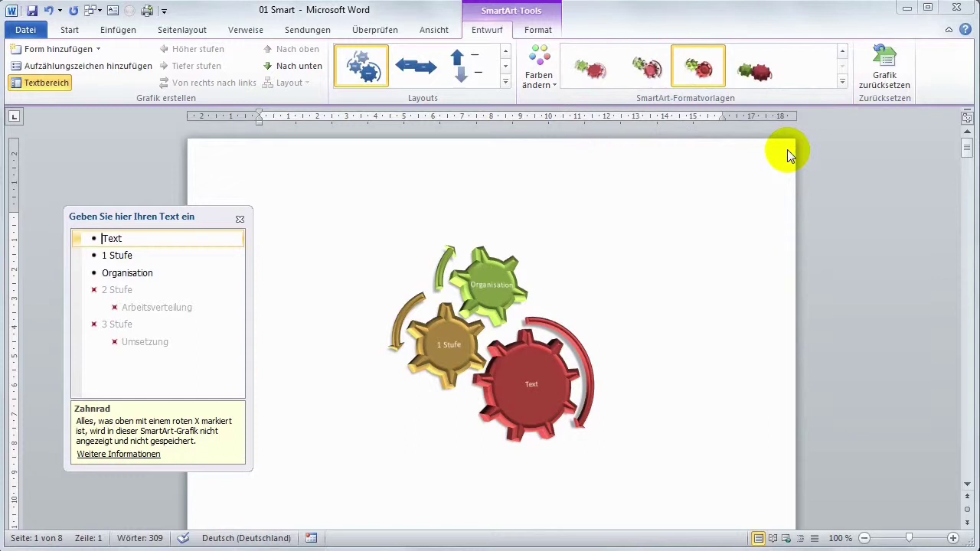
Step: Add a new blank gear shape after the Text item with Form hinzufügen
{"action": "left_click", "coordinate": [52, 54]}
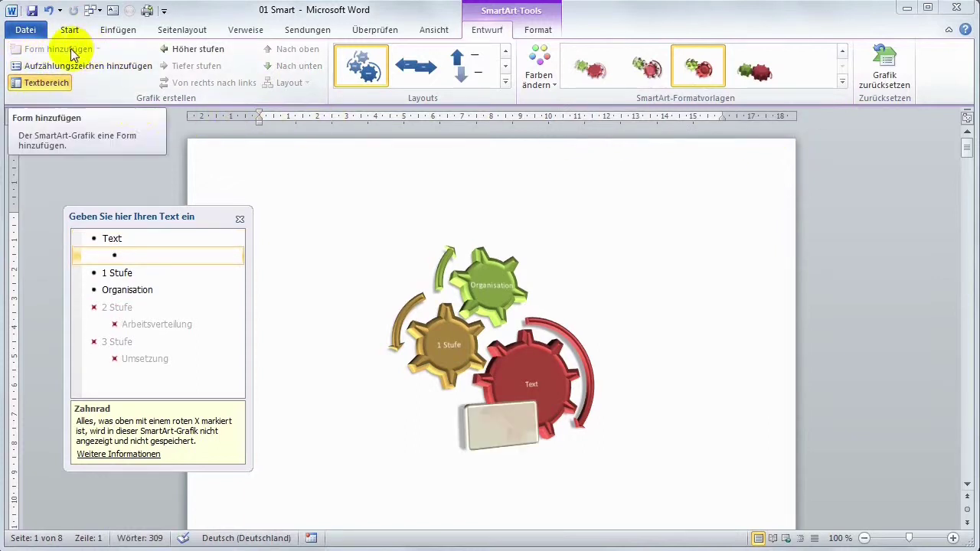